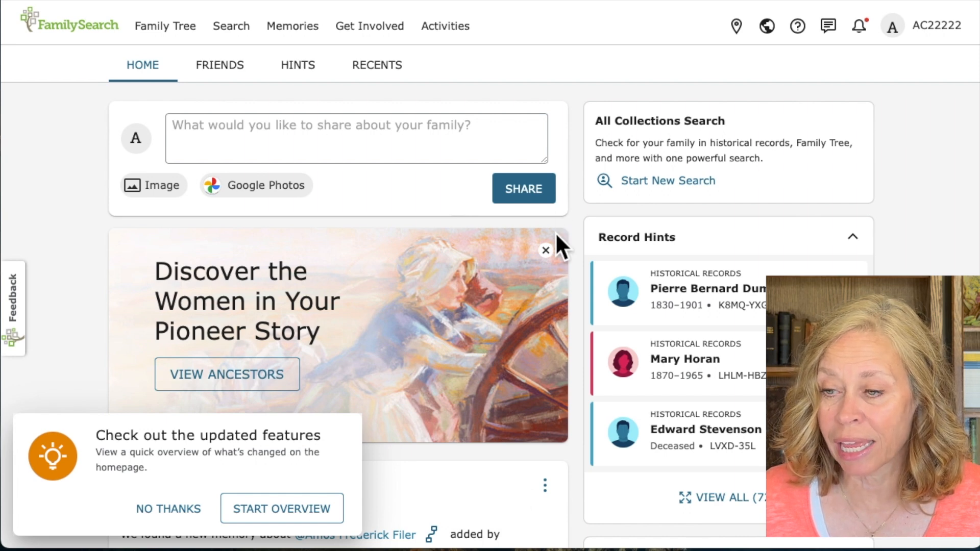
Open the Indexing page from the site's Get Involved section.
click(393, 45)
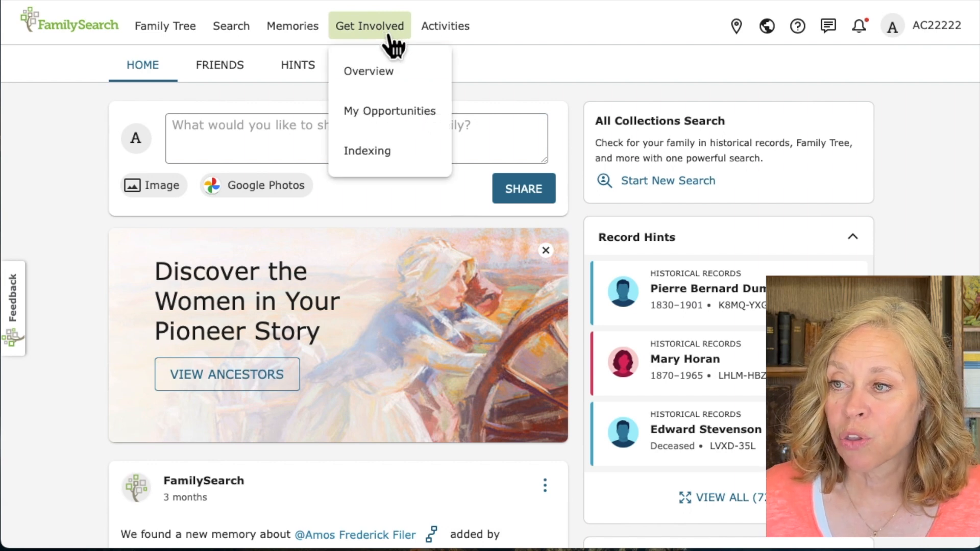
click(376, 168)
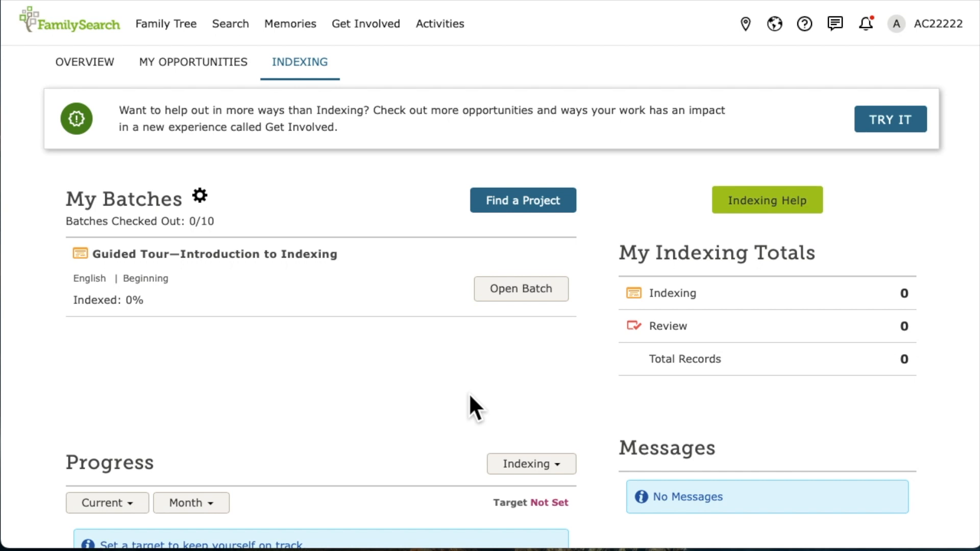
Examine the indexing dashboard's progress chart, messages and the options for finding or creating a group.
scroll(469, 397, down, 4)
scroll(470, 396, down, 3)
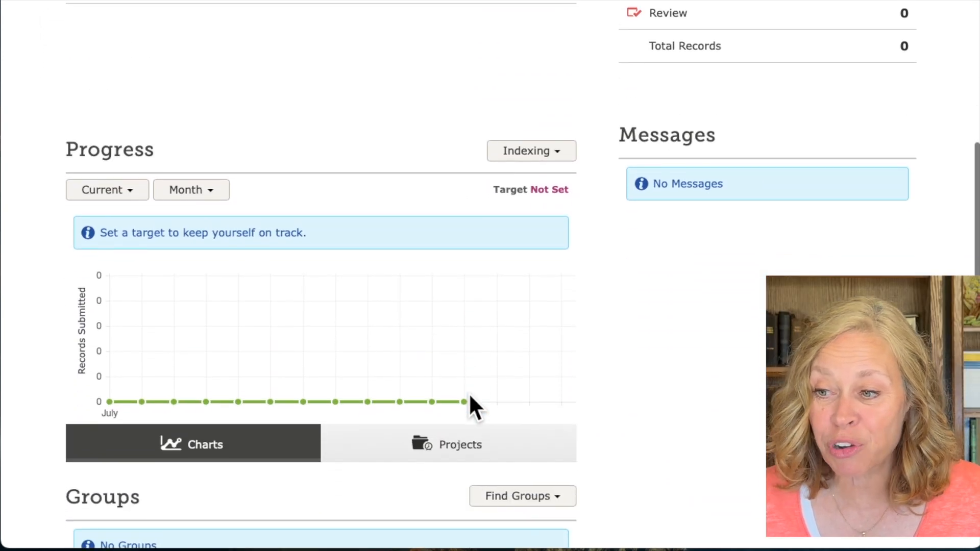
scroll(470, 396, down, 2)
scroll(470, 395, down, 1)
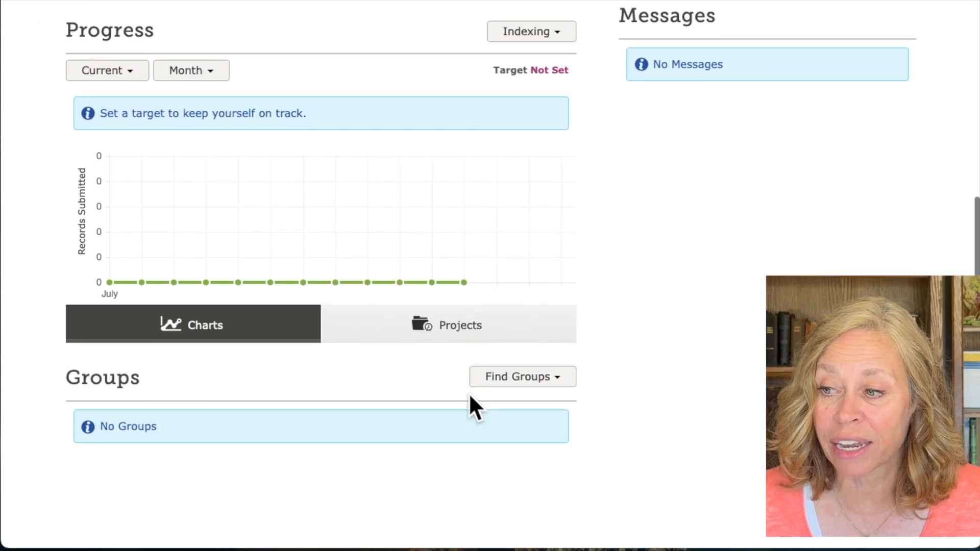
click(556, 385)
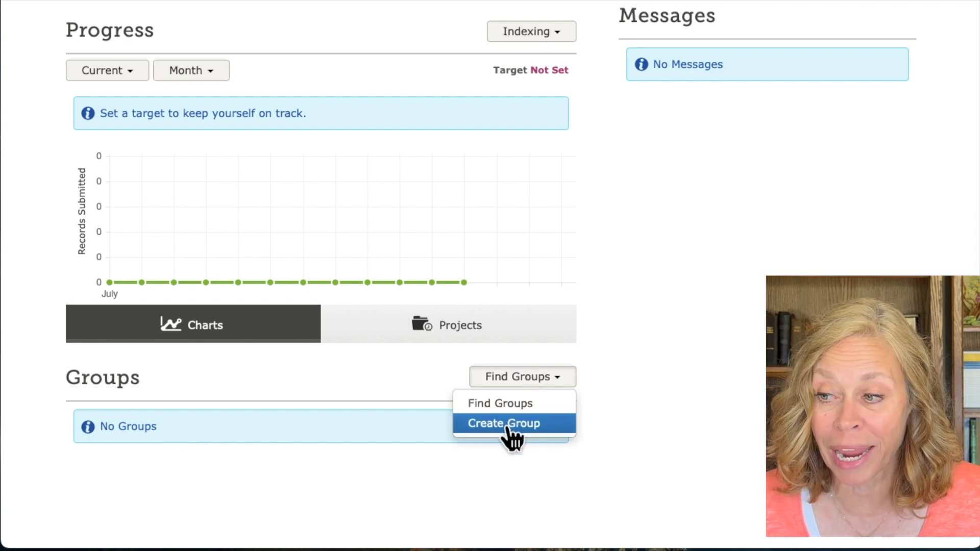
click(729, 321)
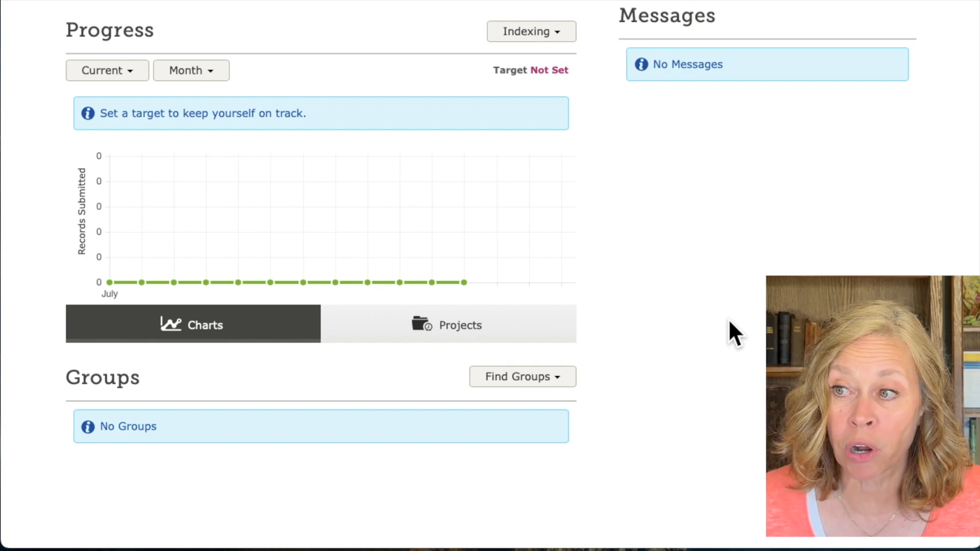
scroll(729, 320, up, 4)
scroll(729, 321, up, 5)
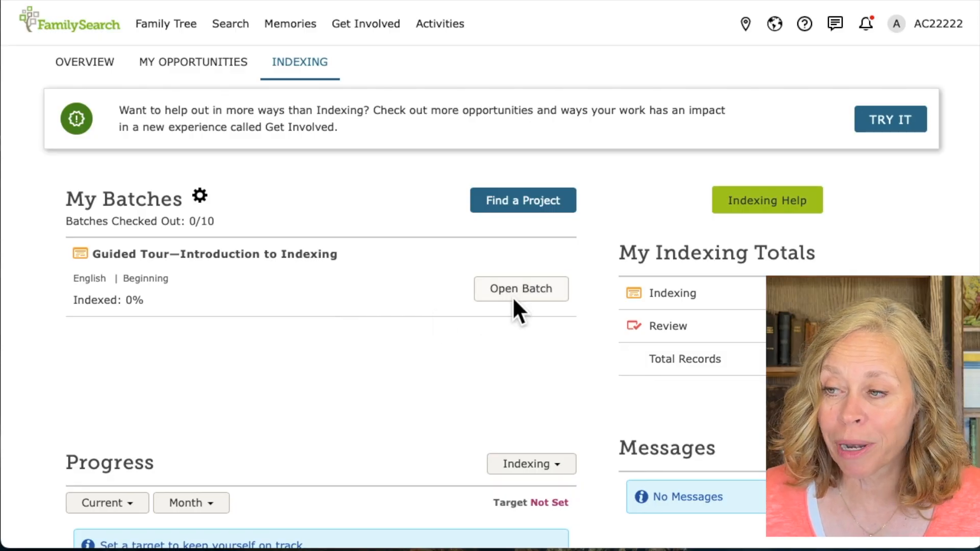
Start the Guided Tour—Introduction to Indexing batch and answer Yes to whether its image should be indexed.
click(516, 291)
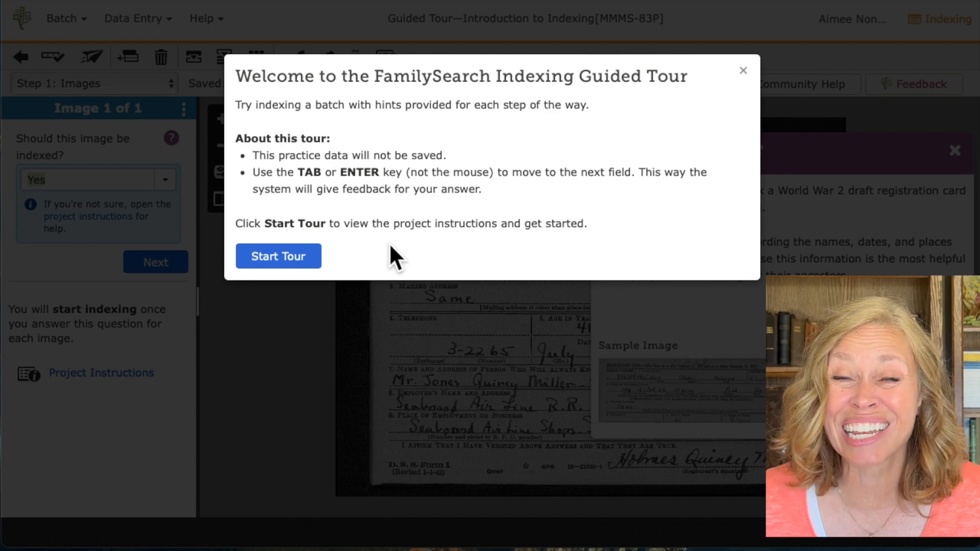
click(276, 259)
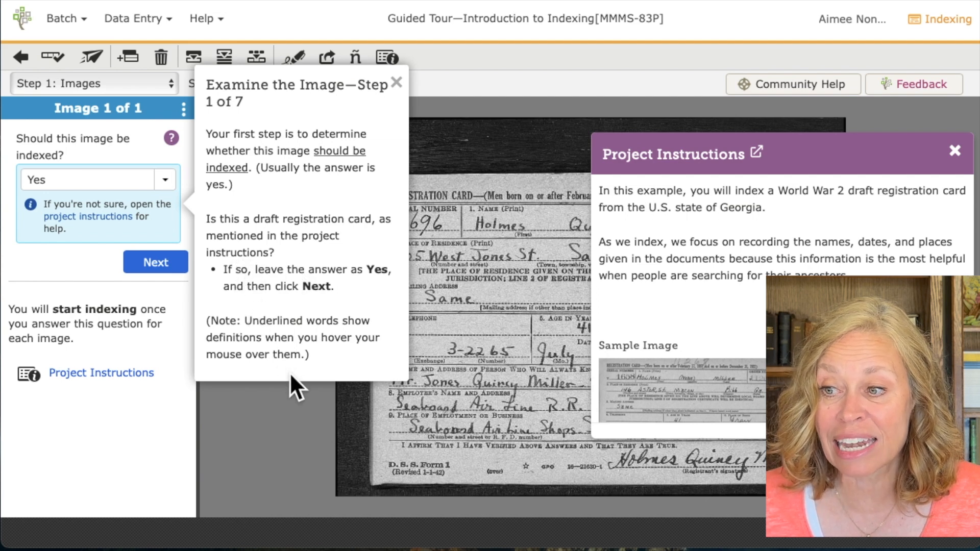
click(164, 179)
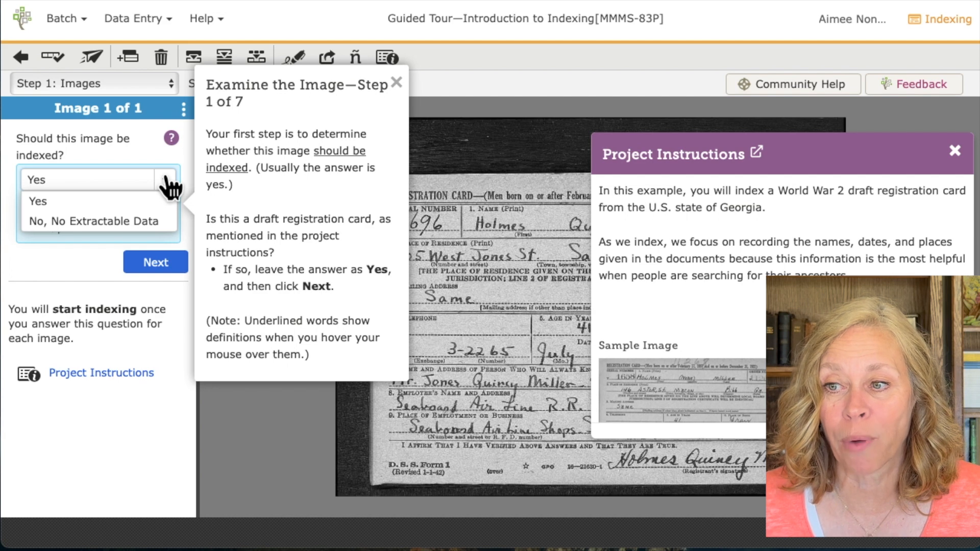
click(62, 200)
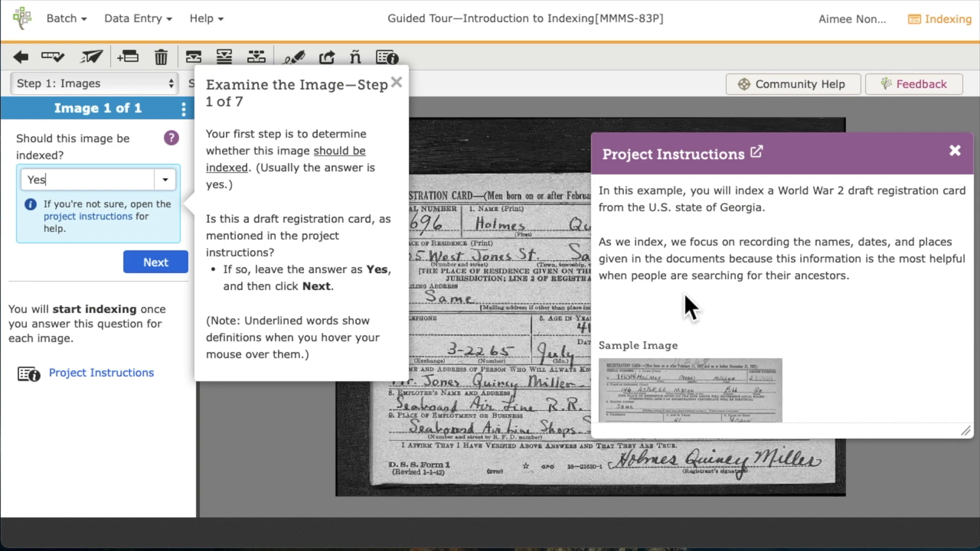
click(955, 151)
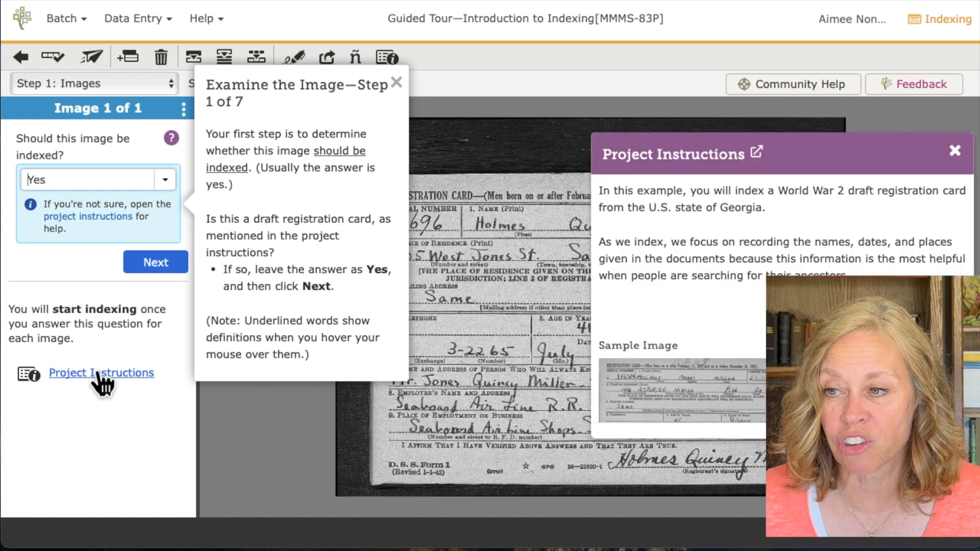
click(153, 266)
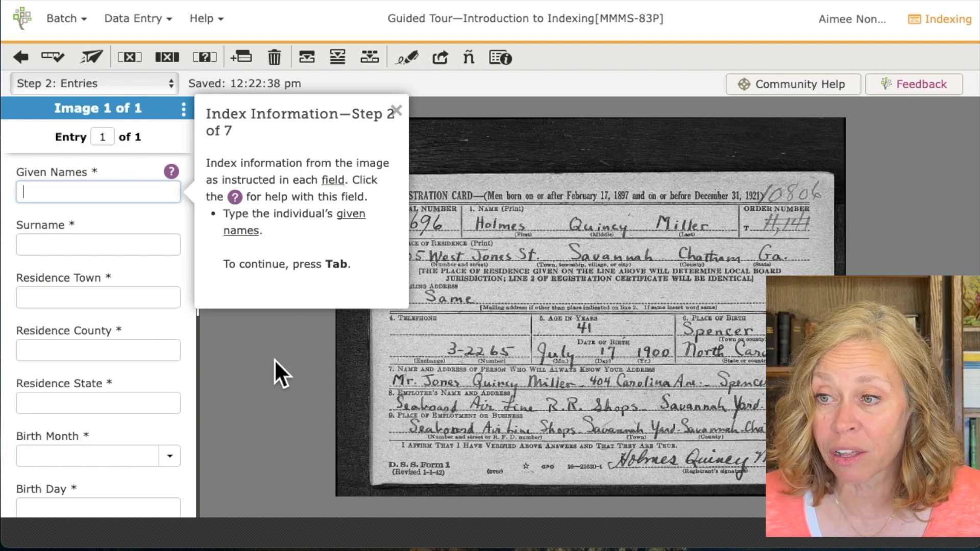
Read the field help for Given Names, dismissing the tour hint and the help afterward.
click(172, 172)
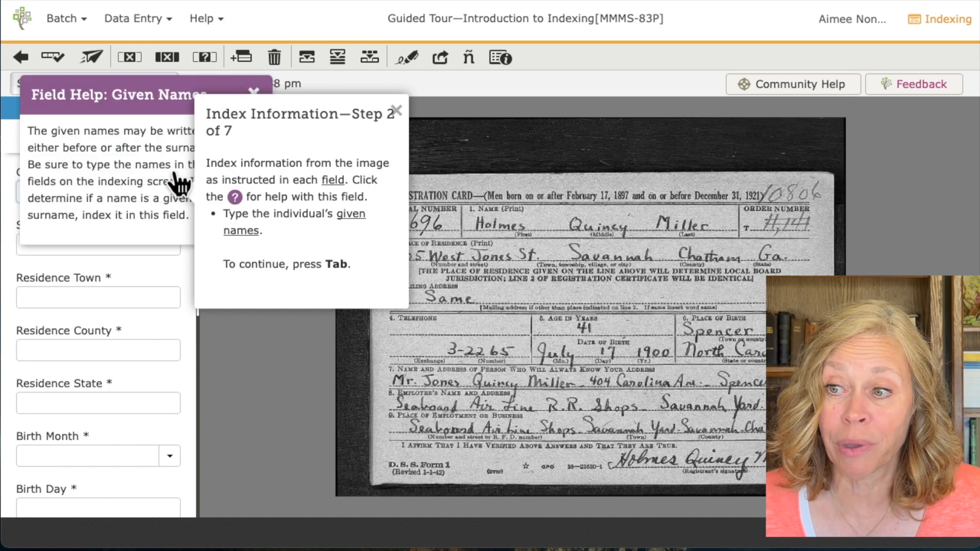
click(395, 110)
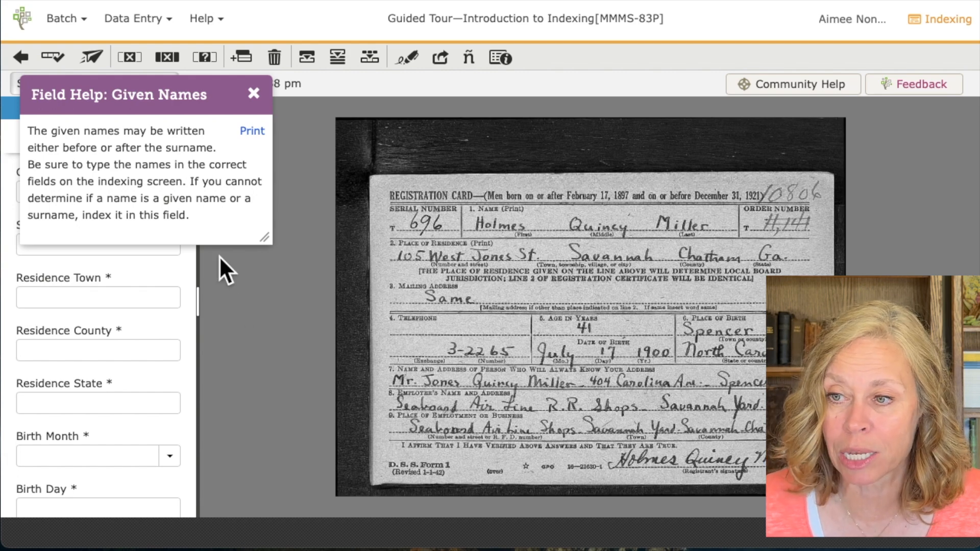
click(253, 93)
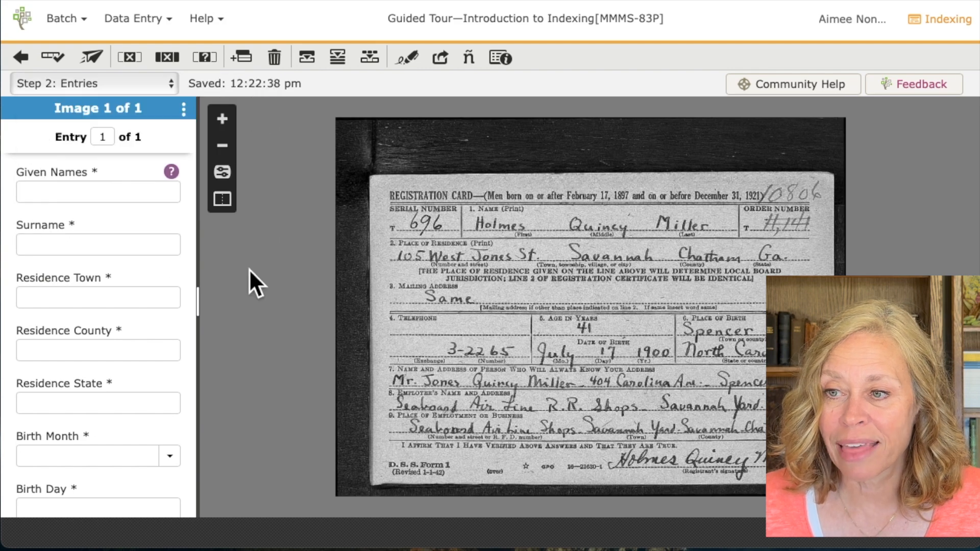
Enter the registrant's given names and surname in the first entry as written on the draft registration card.
click(43, 194)
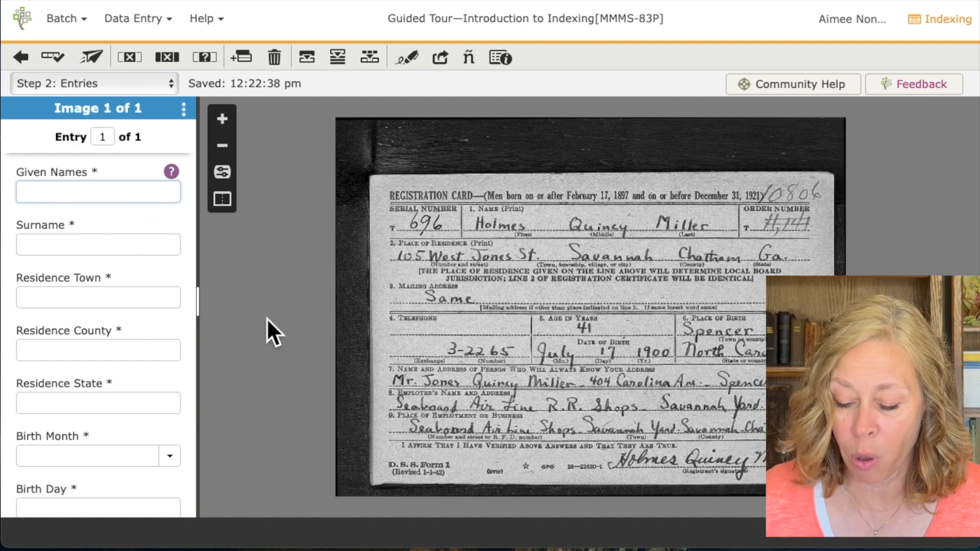
text(Holmes Q)
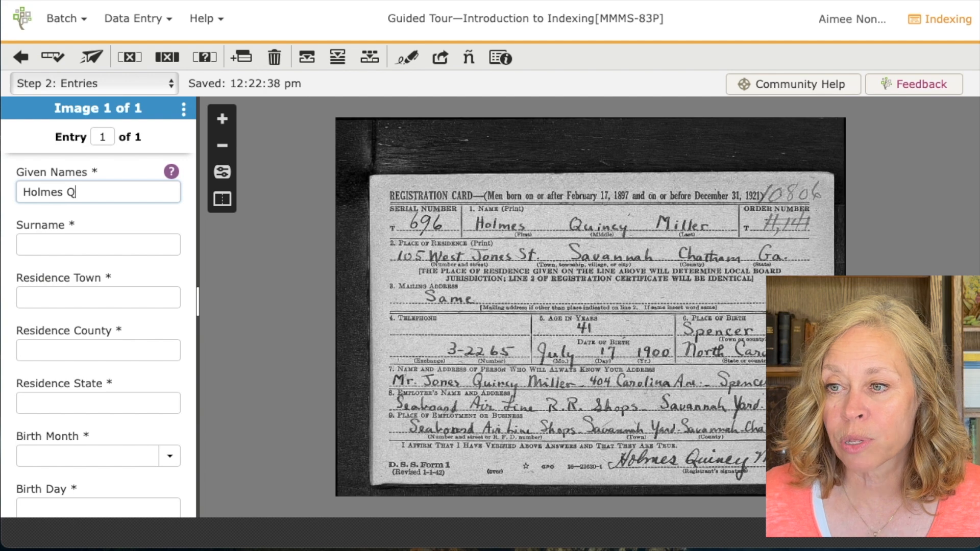
text(uincy)
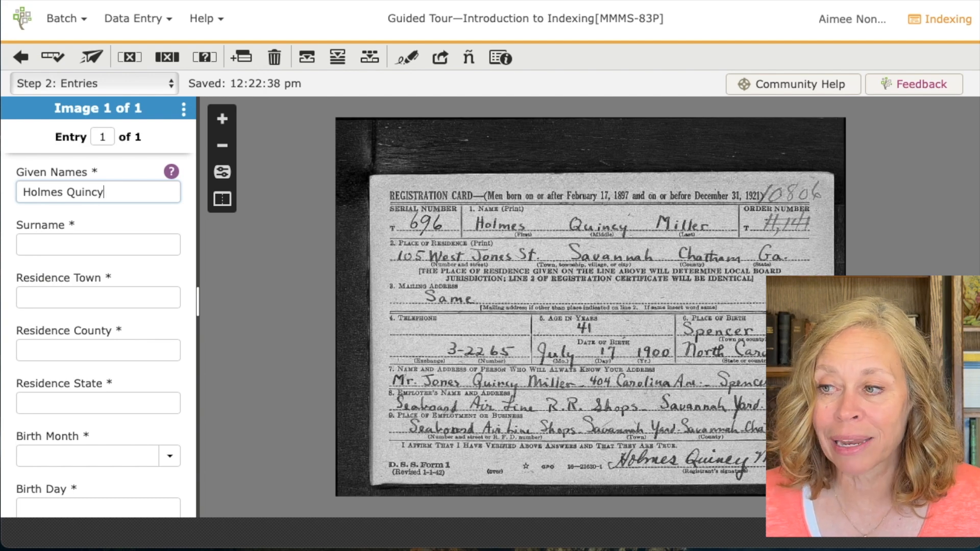
key(Tab)
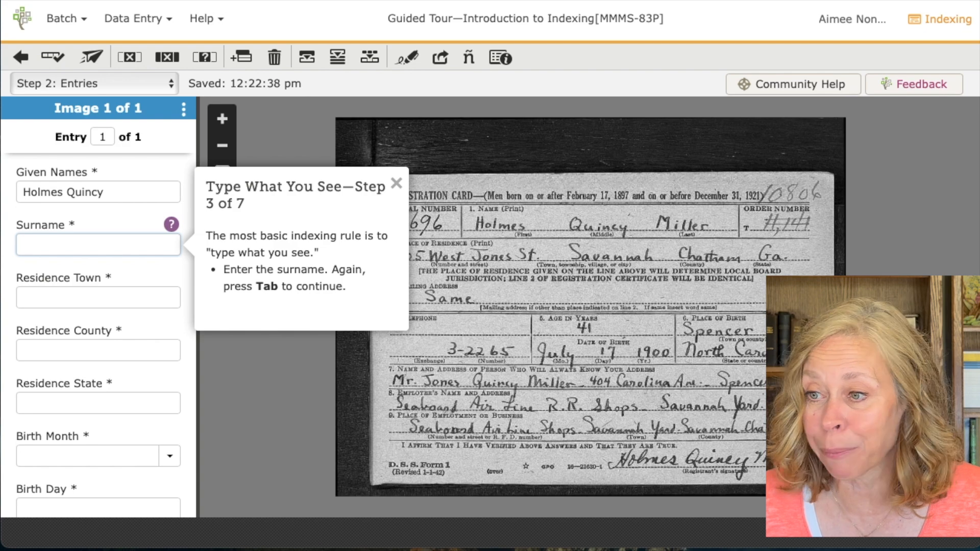
click(403, 189)
click(71, 244)
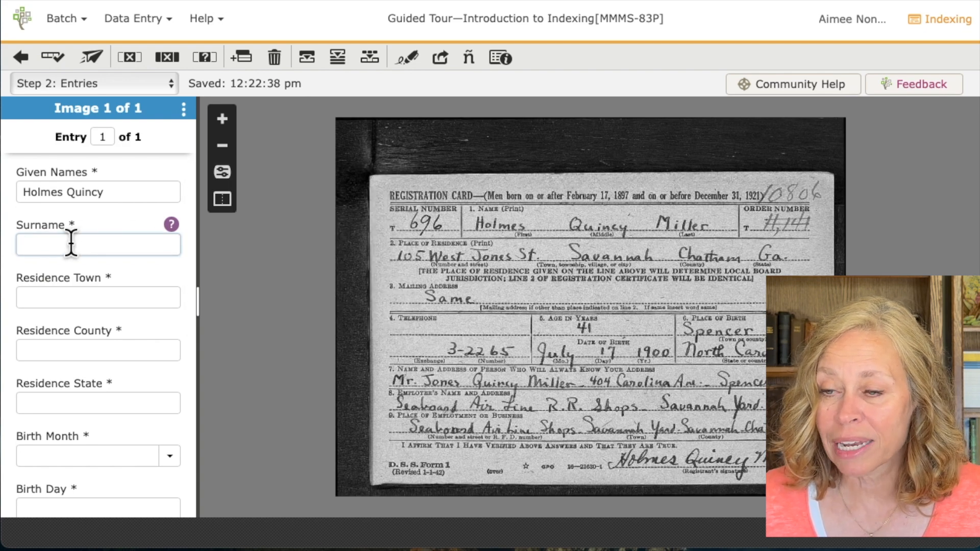
text(Miller)
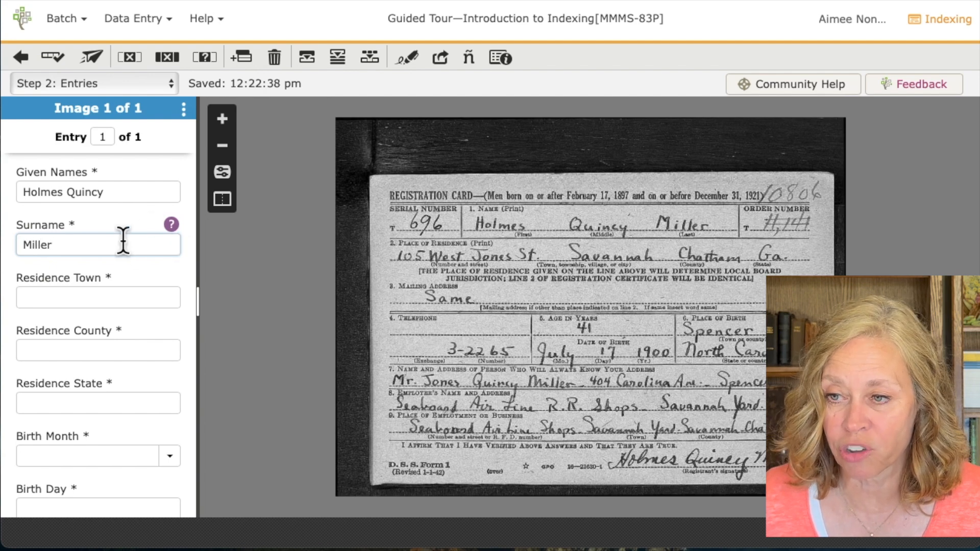
key(Tab)
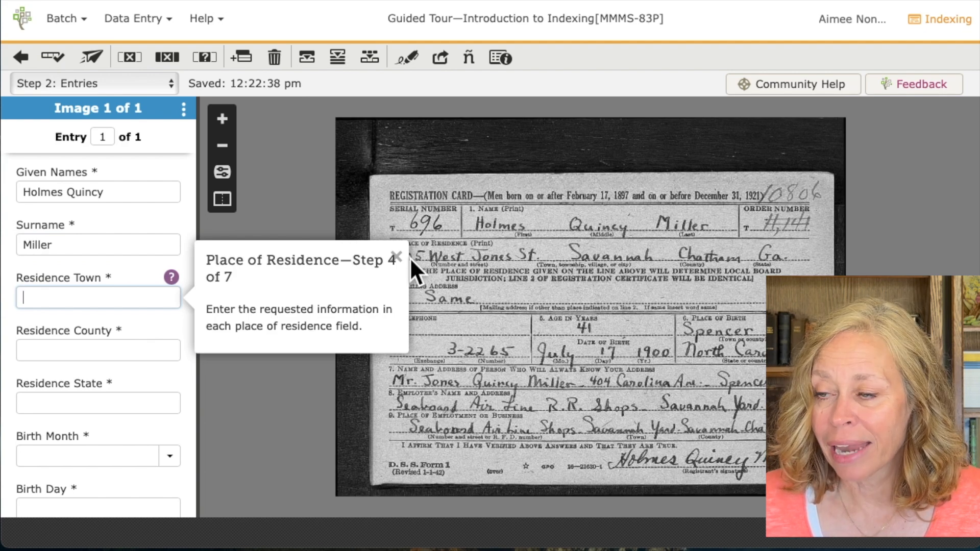
Enter the place of residence as town Savannah, county Chatham and state Ga.
click(396, 256)
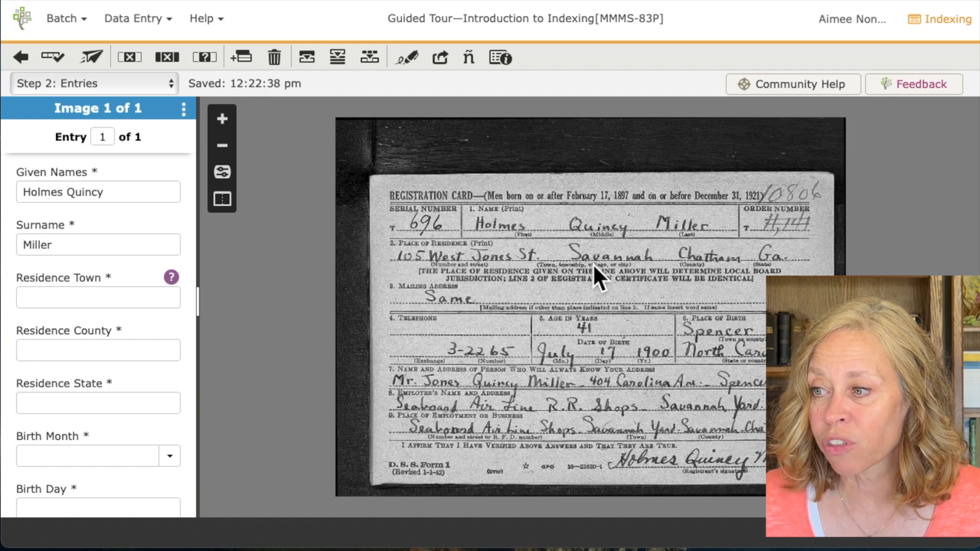
click(71, 297)
text(Savannah)
key(Tab)
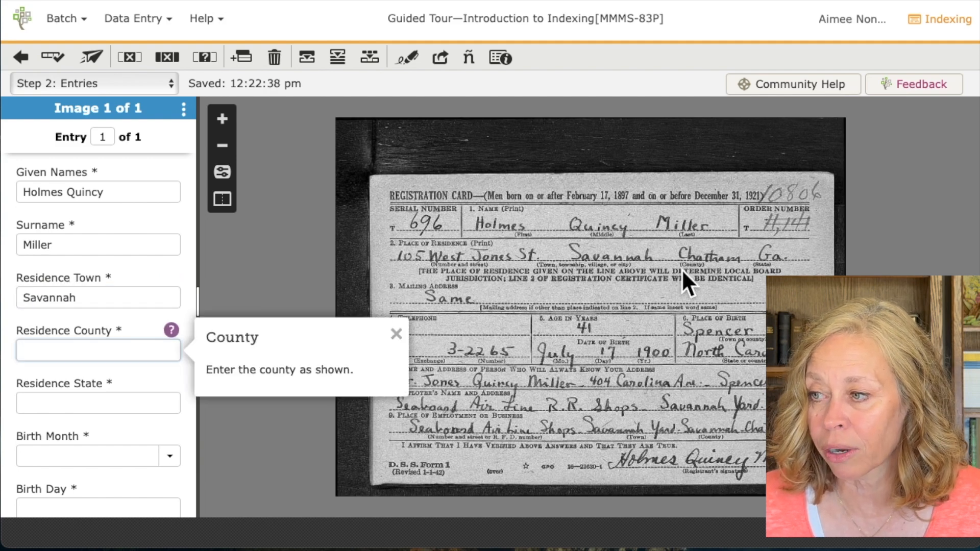
text(Chatham)
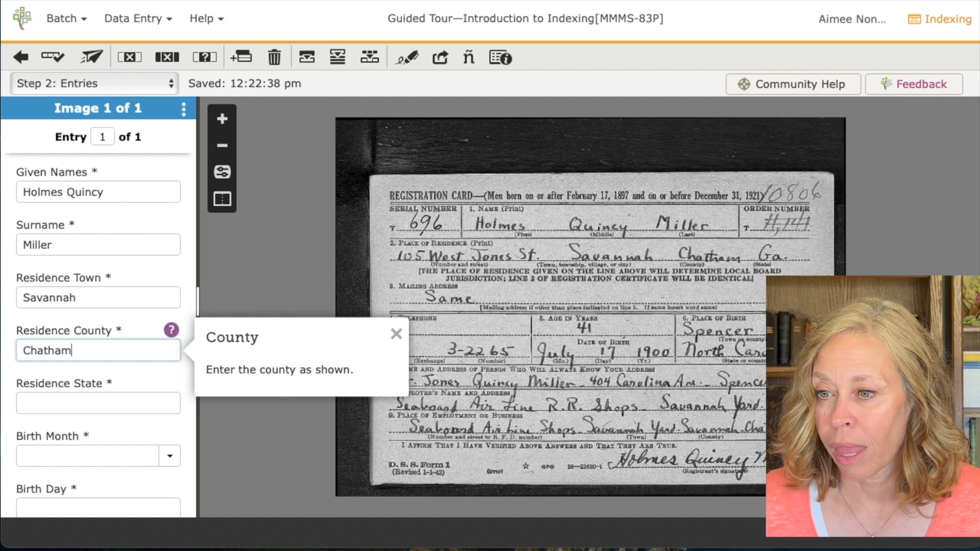
key(Tab)
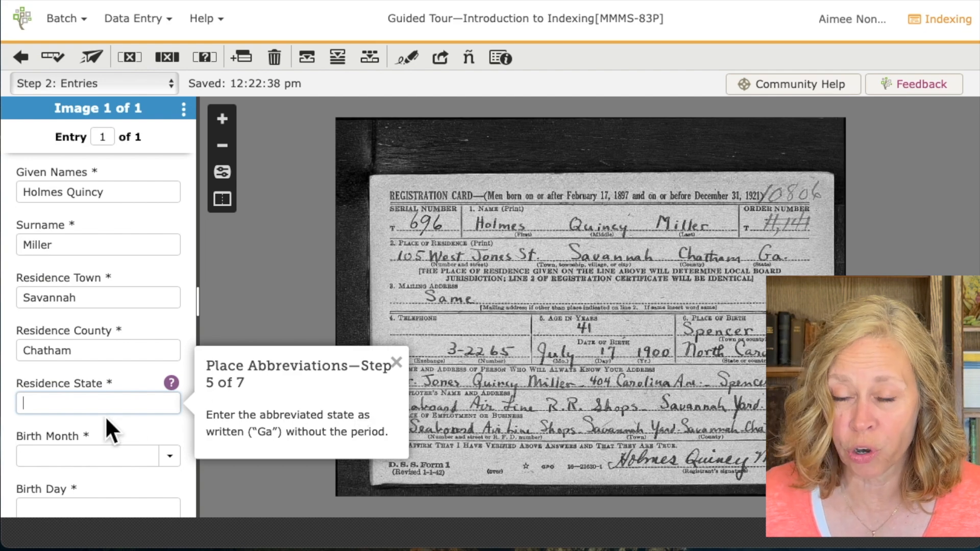
text(Ga)
click(253, 93)
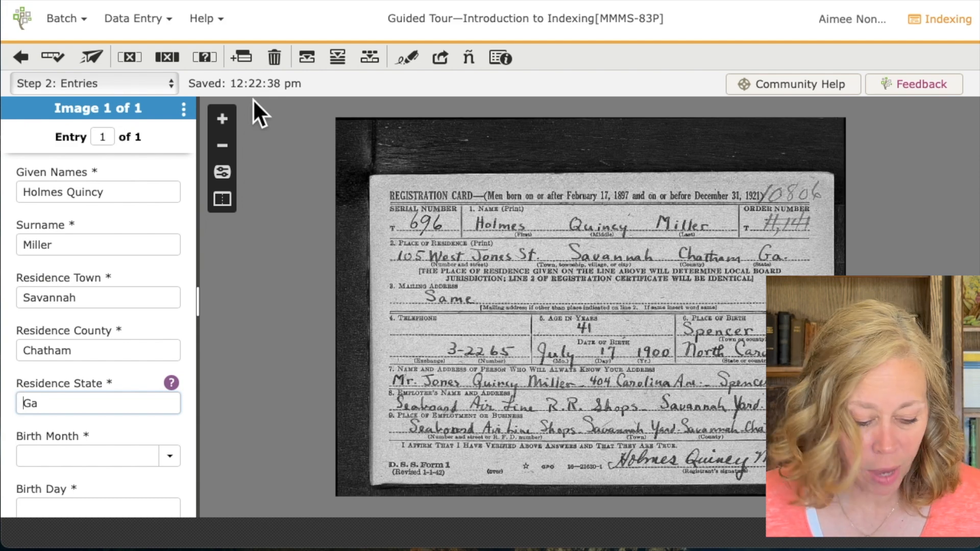
key(Tab)
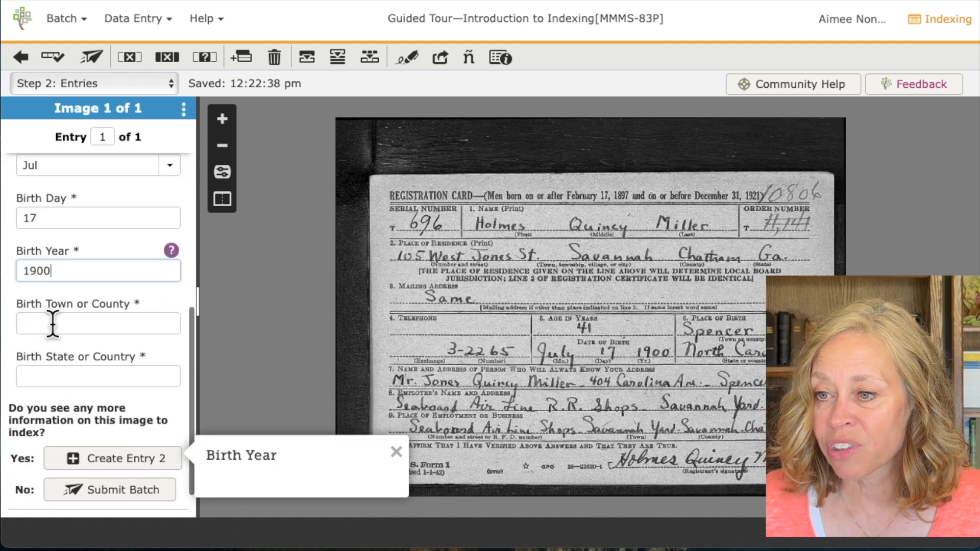
Enter the birthplace with Spencer as the town or county and North Carolina as the state or country.
click(53, 323)
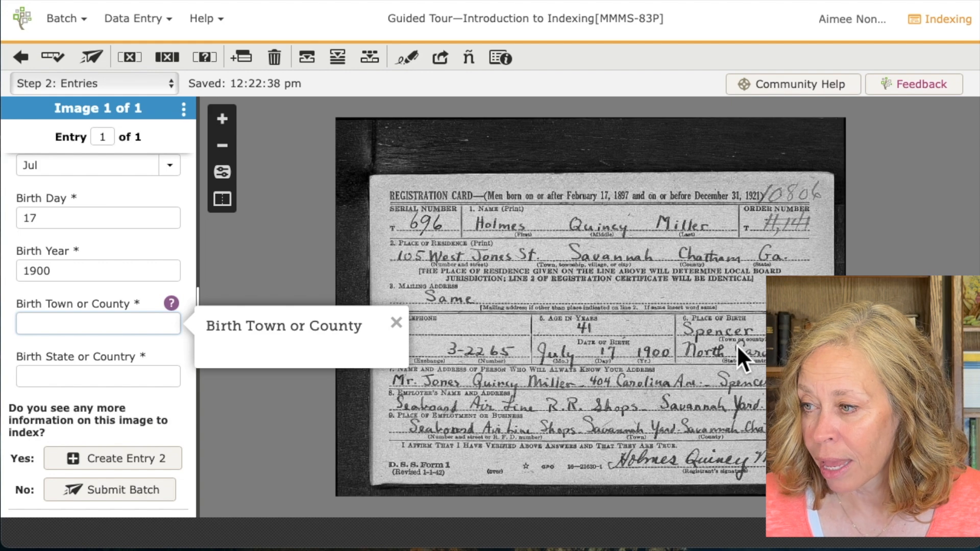
text(S)
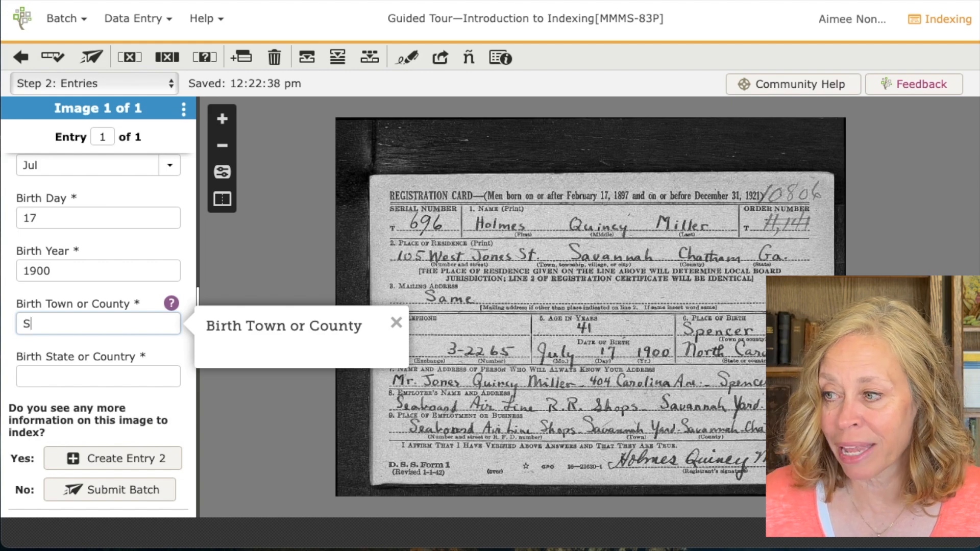
text(pencer)
key(Tab)
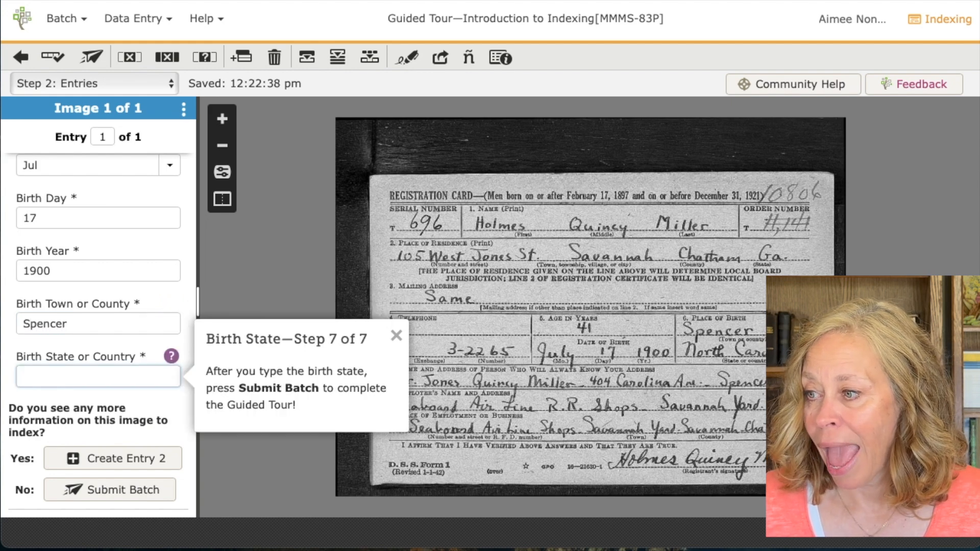
text(North Carolina)
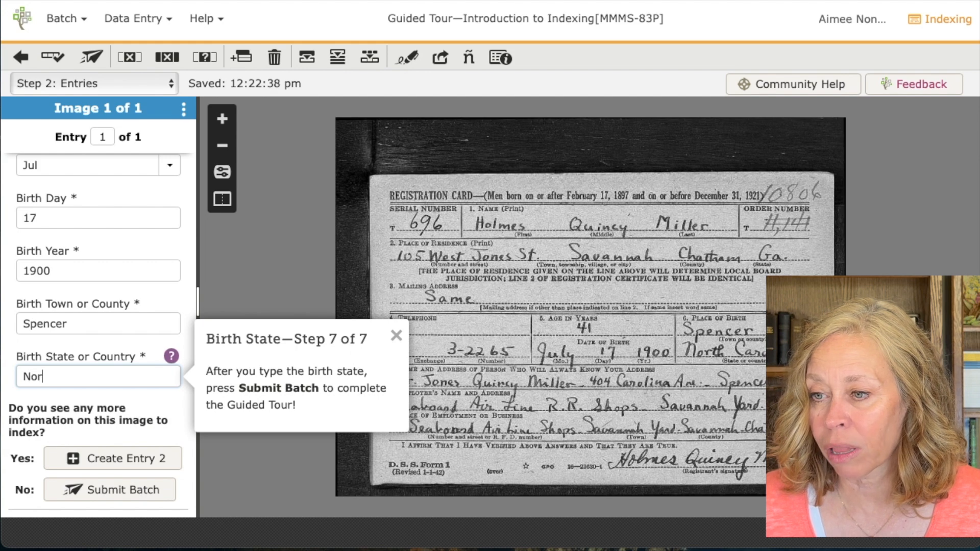
Read through the field help for Birth State or Country.
click(171, 356)
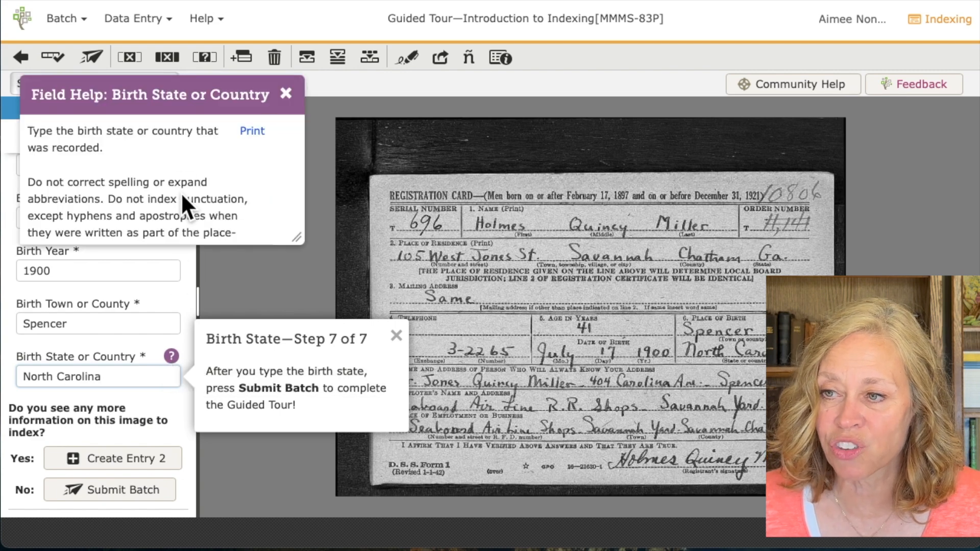
scroll(182, 199, down, 3)
scroll(183, 198, up, 3)
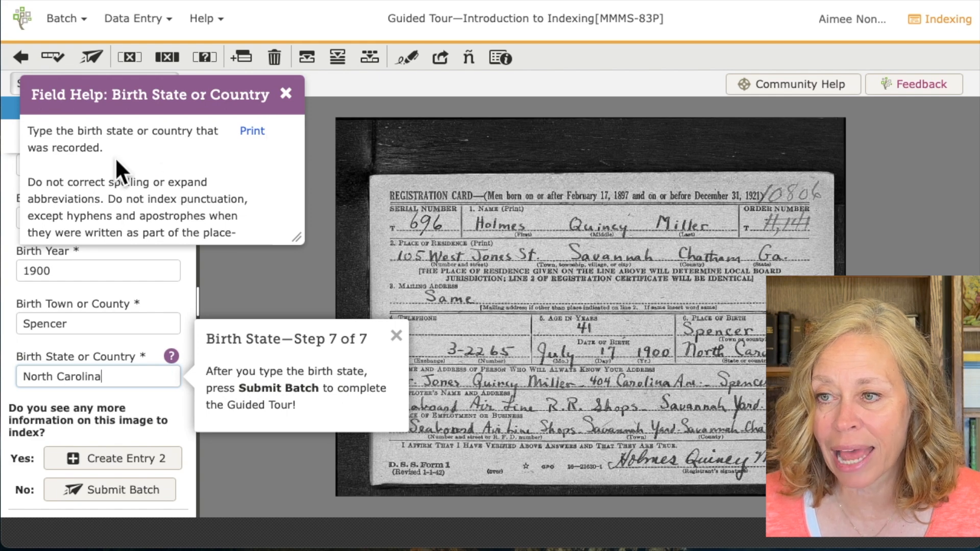
Close the birth state field help, run the quality check and submit the guided tour batch.
click(285, 92)
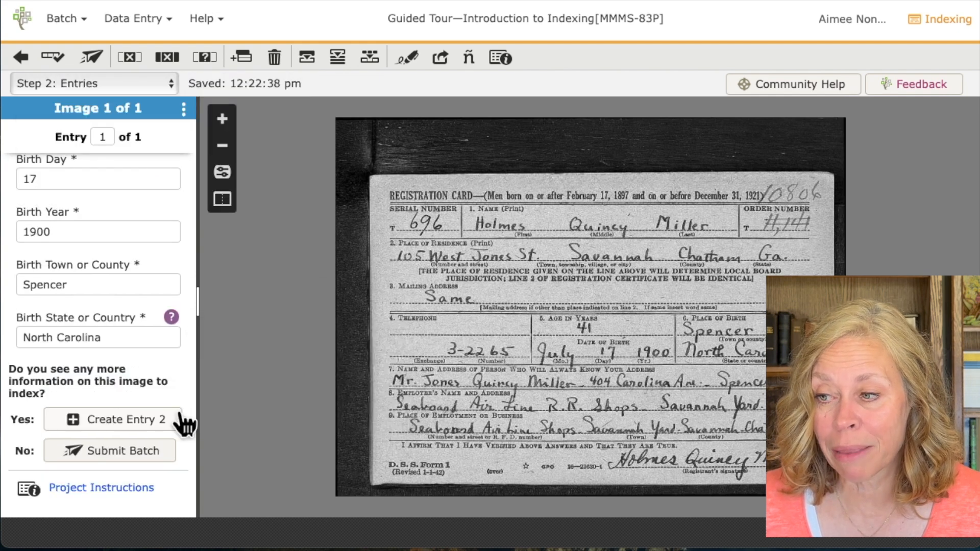
click(126, 452)
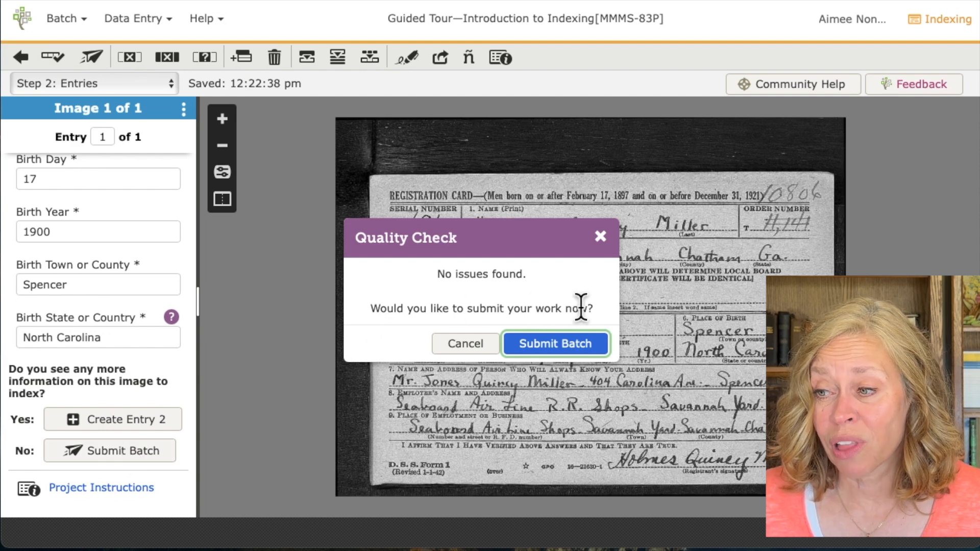
click(569, 349)
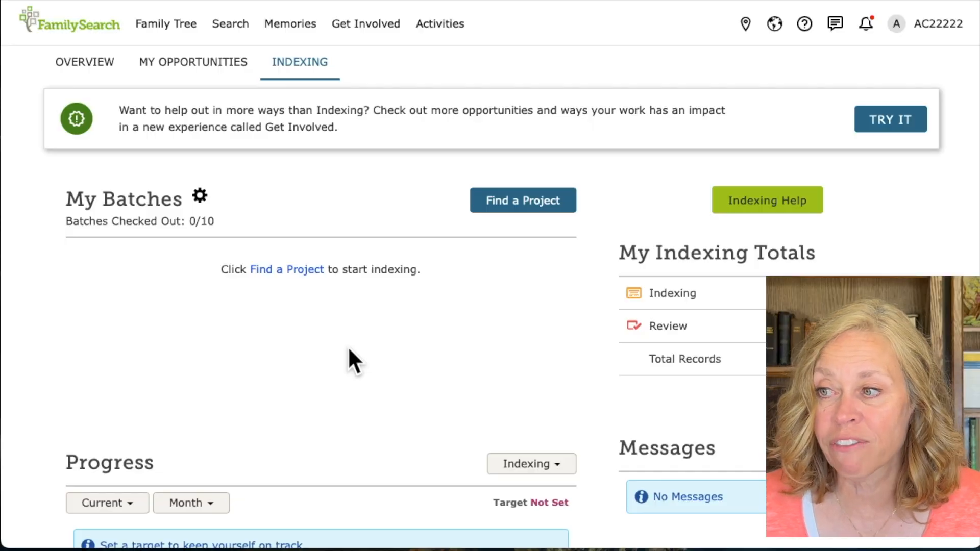
Browse the available indexing projects, trying the Beginning difficulty before filtering the list to Intermediate only.
click(541, 202)
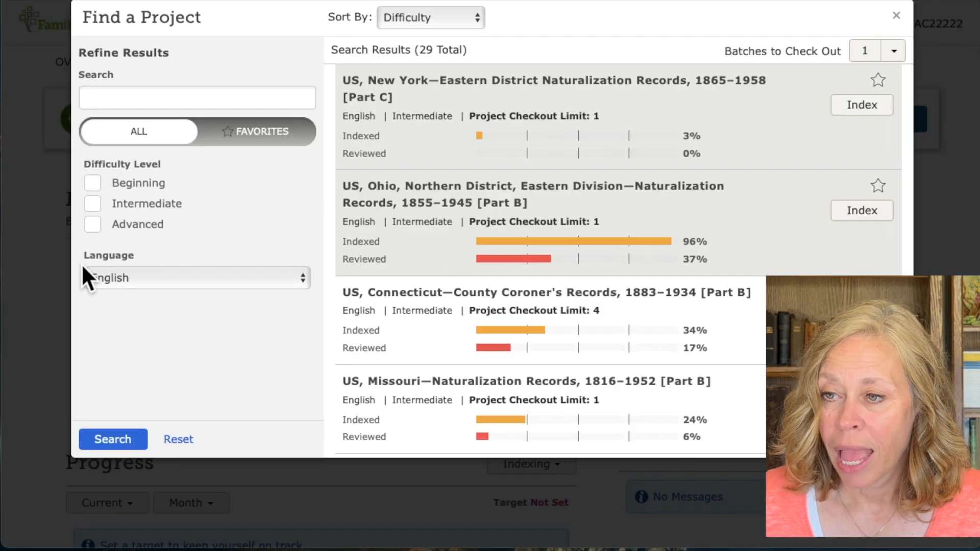
click(94, 184)
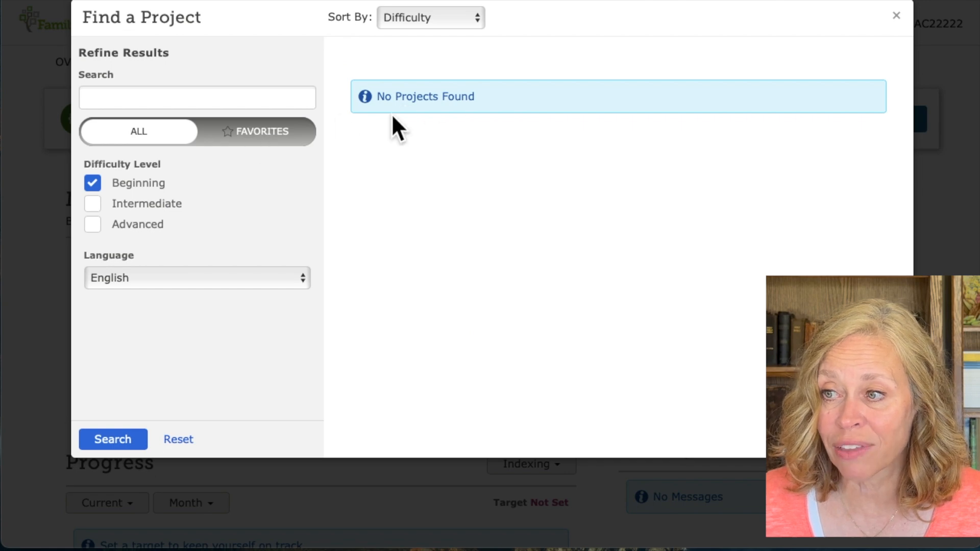
click(93, 185)
click(93, 205)
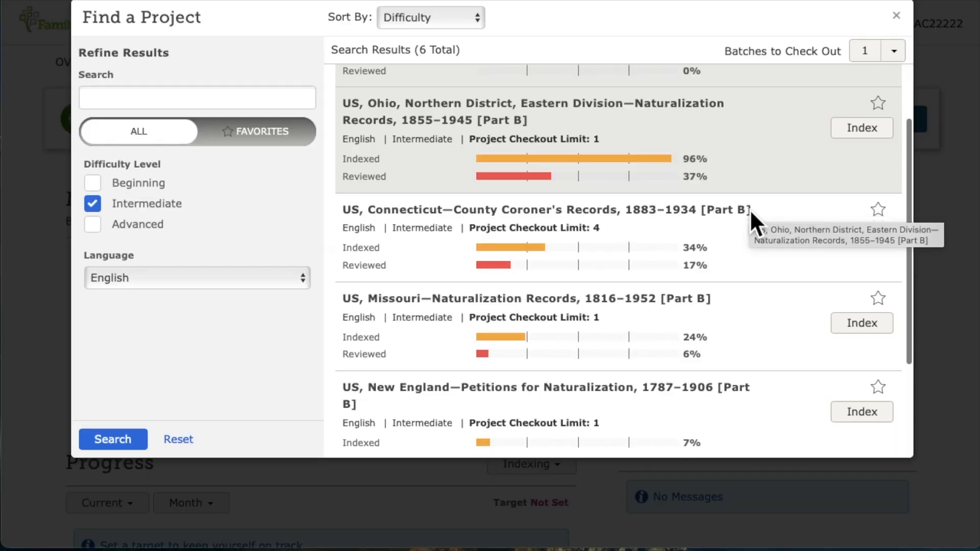
Mark the US, Pennsylvania, Eastern District—Naturalization Records, 1795–1911 project as a favorite.
scroll(750, 211, down, 1)
scroll(749, 209, down, 7)
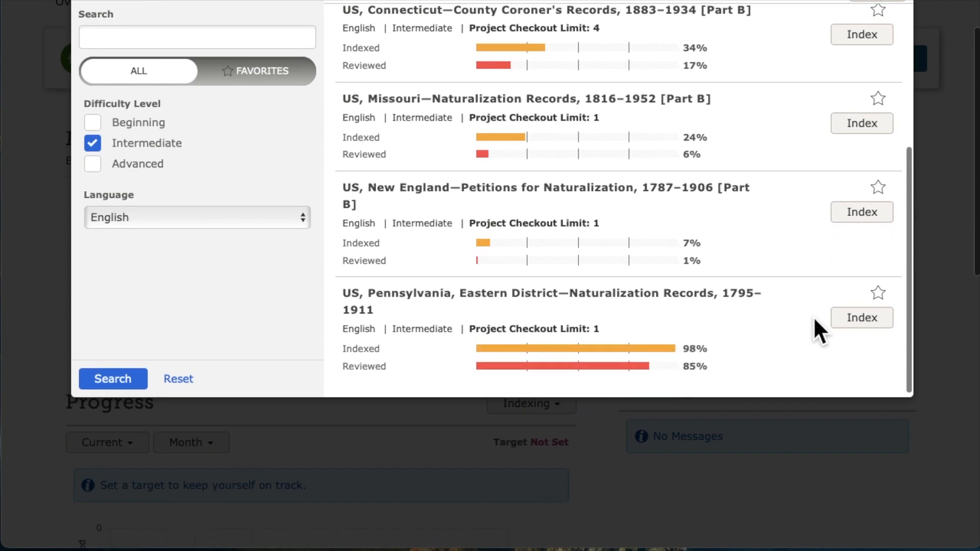
click(878, 294)
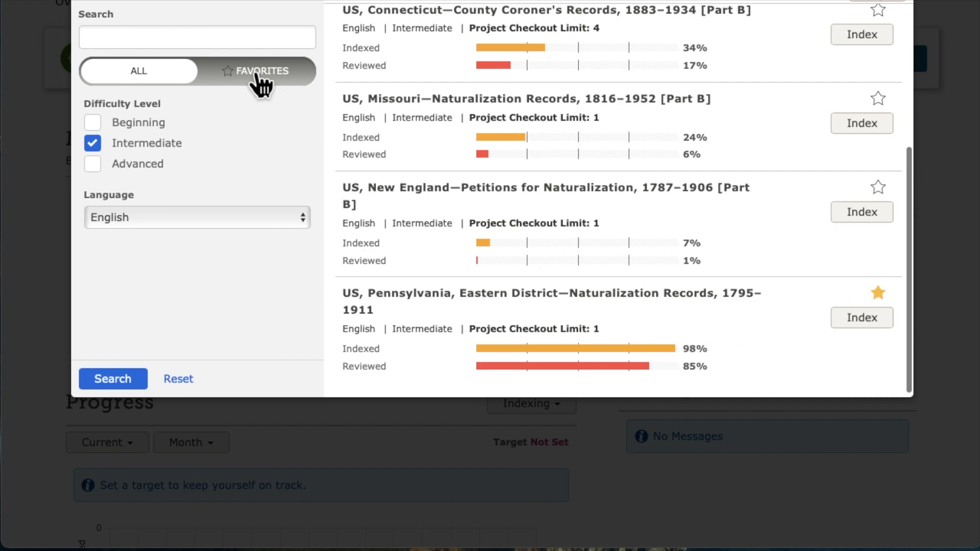
Check out a batch of US, Ohio, Northern District, Eastern Division—Naturalization Records, 1855–1945 [Part B] and open it for indexing.
scroll(614, 251, up, 5)
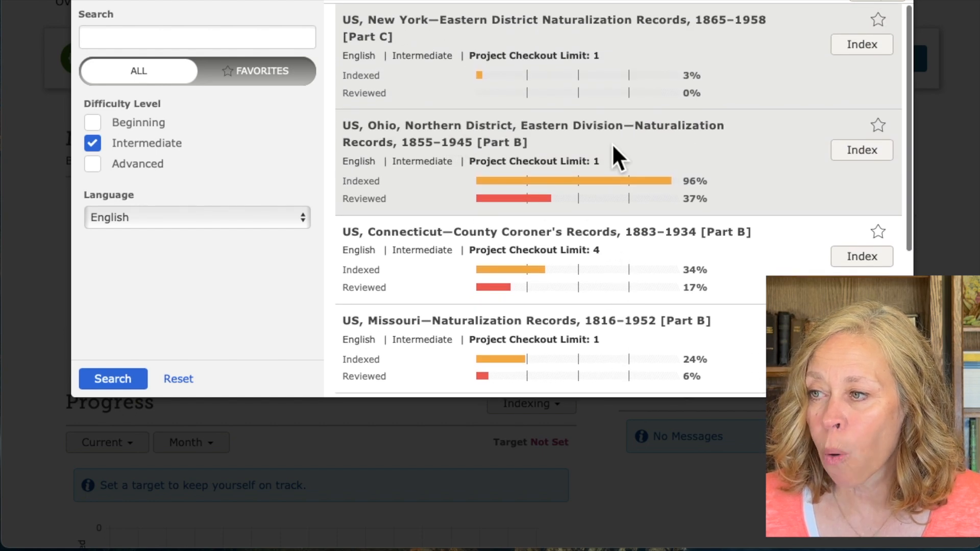
click(860, 152)
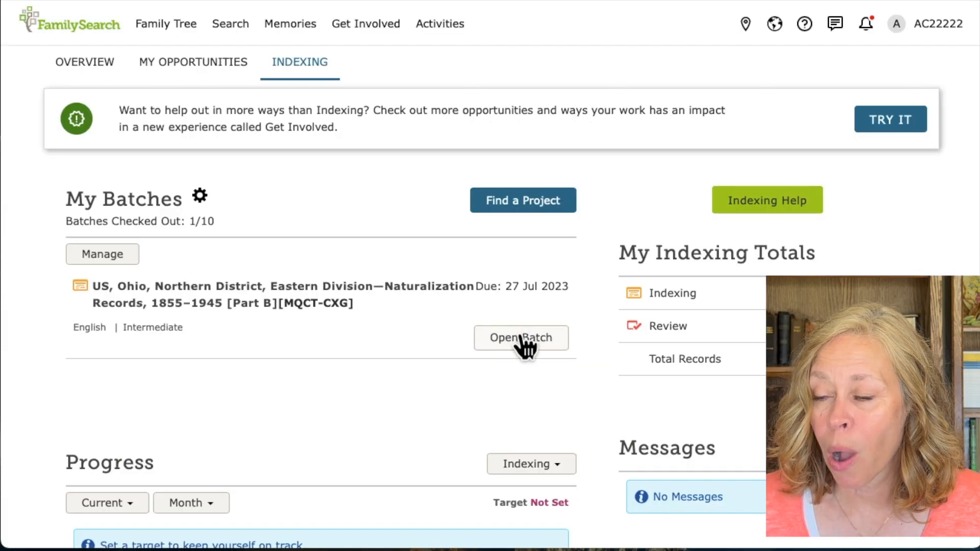
click(519, 337)
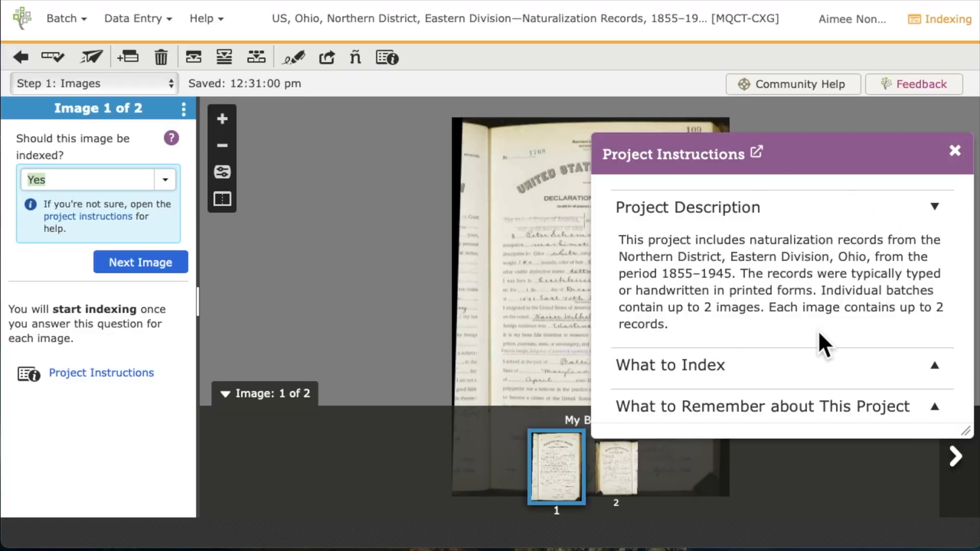
Read the What to Index section of the project instructions, including its example documents.
click(922, 380)
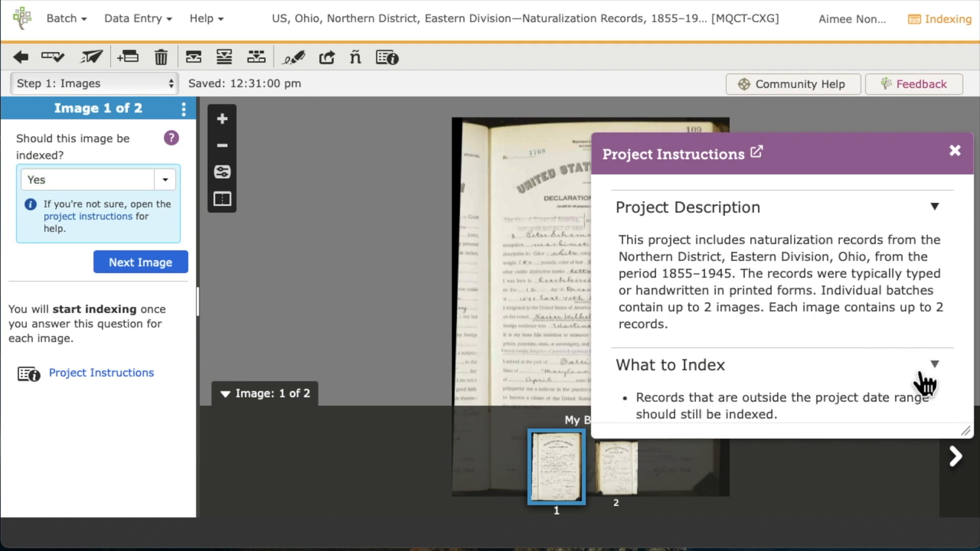
scroll(925, 383, down, 5)
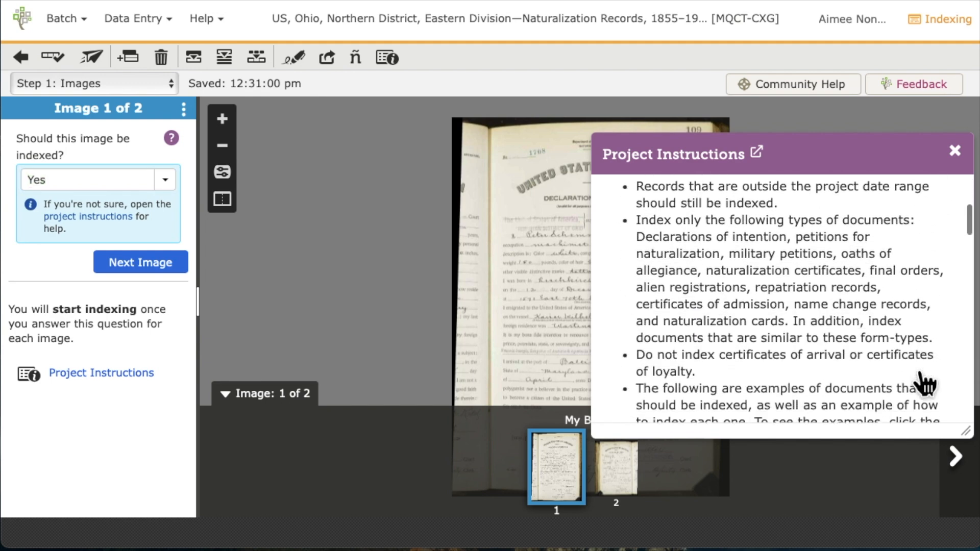
scroll(925, 384, down, 6)
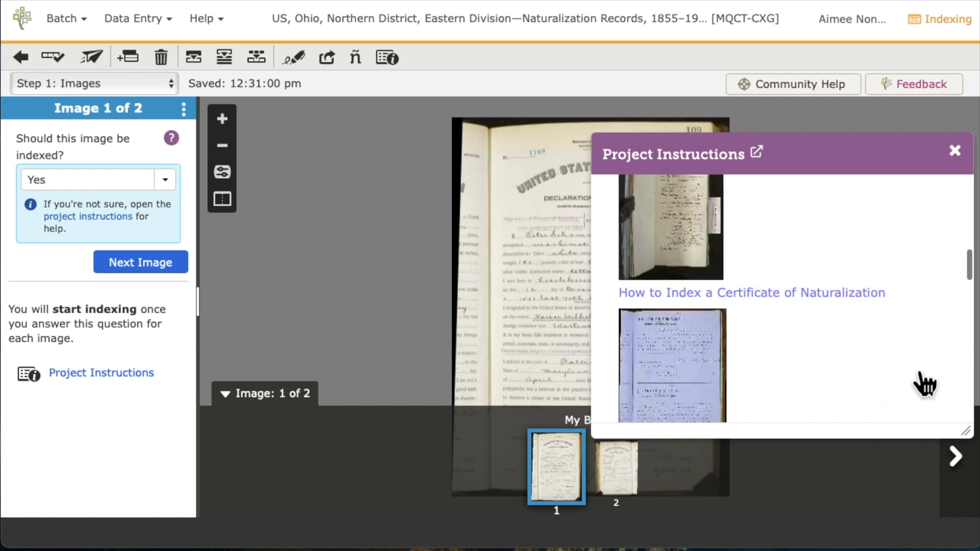
scroll(925, 383, up, 8)
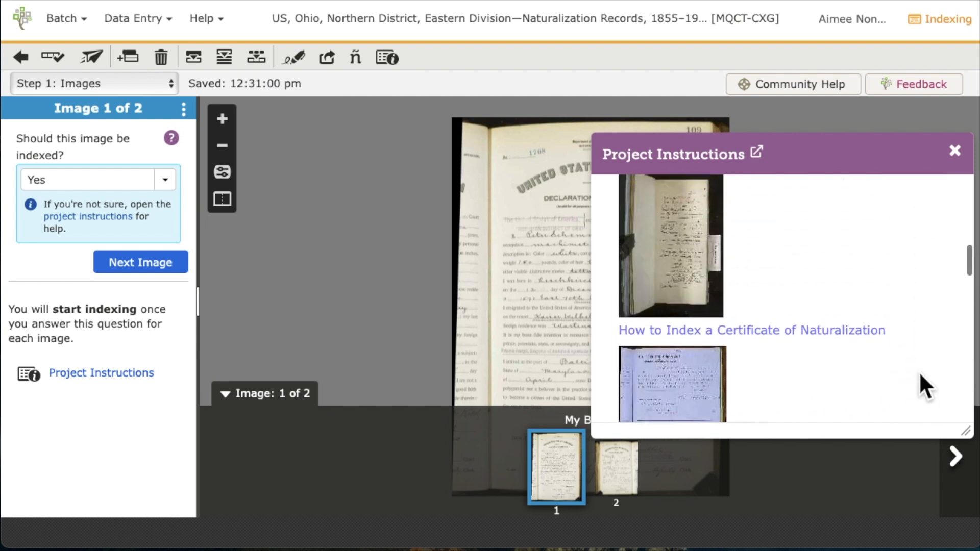
scroll(925, 386, down, 4)
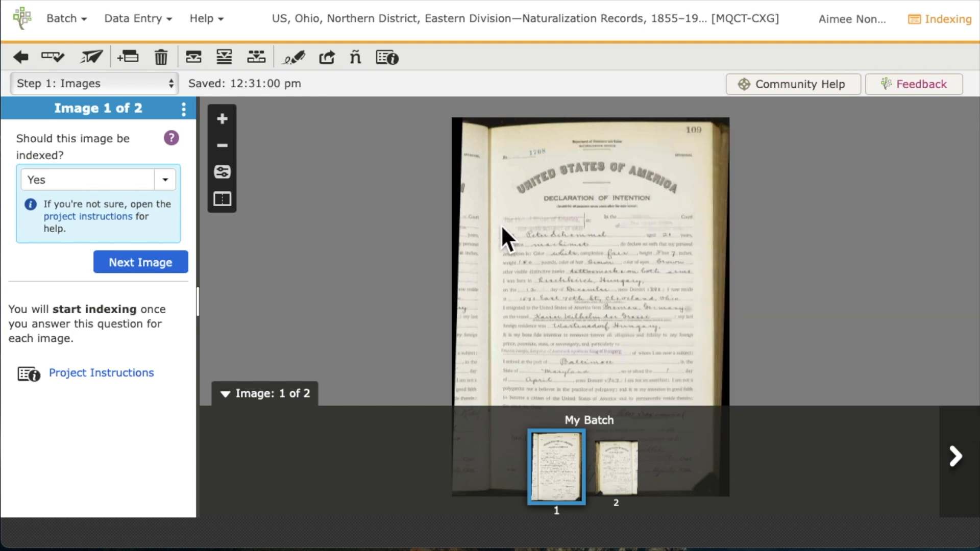
Reopen the project instructions and study the sample for indexing a Declaration of Intention, Form 1, before returning to the batch.
click(88, 374)
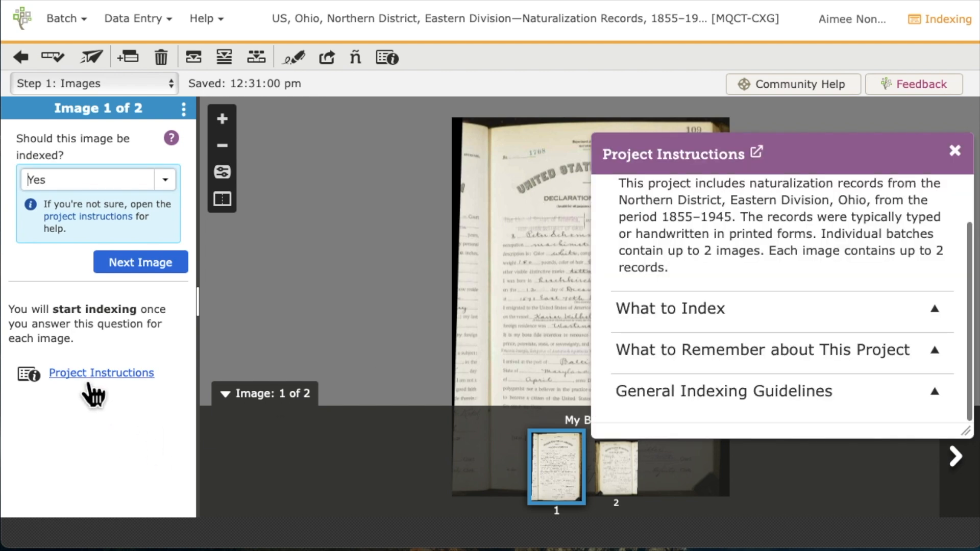
click(839, 321)
scroll(841, 335, down, 15)
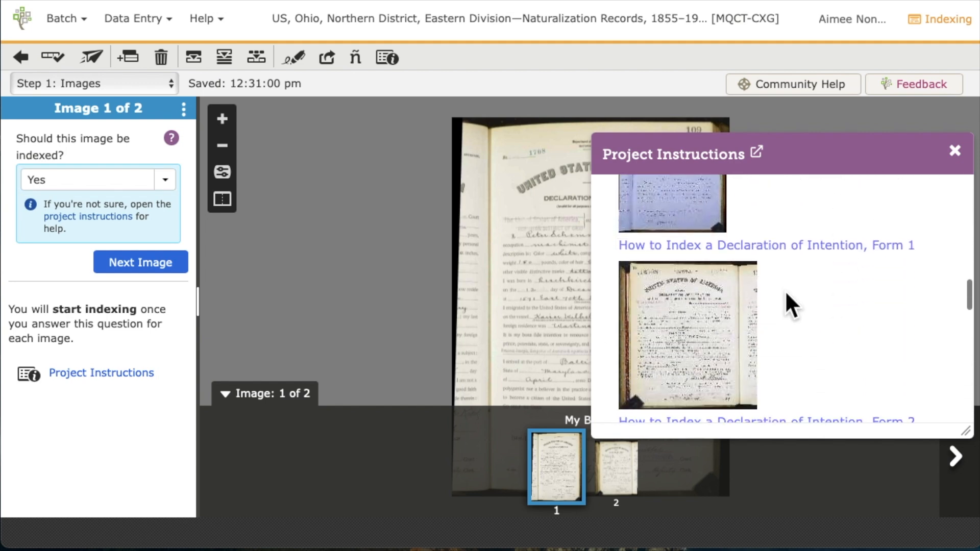
click(762, 247)
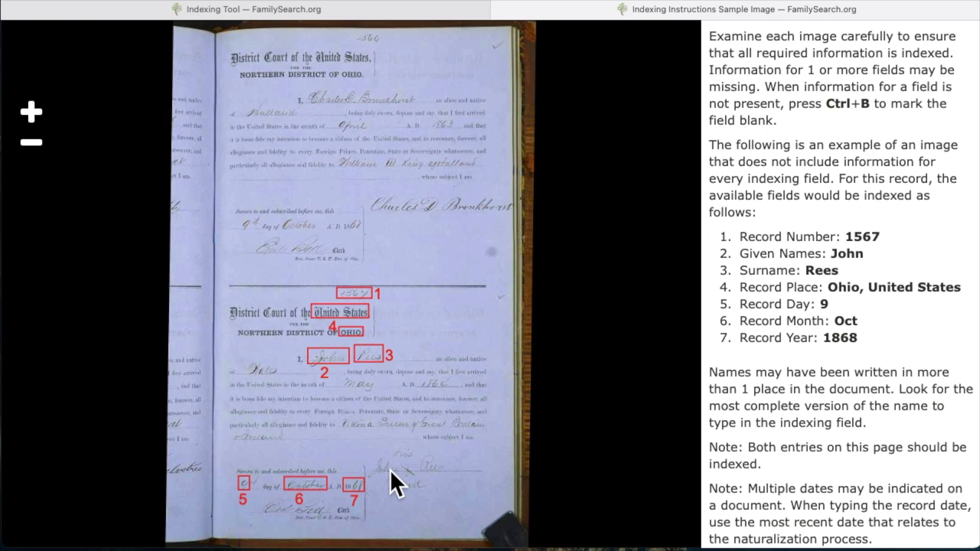
click(498, 10)
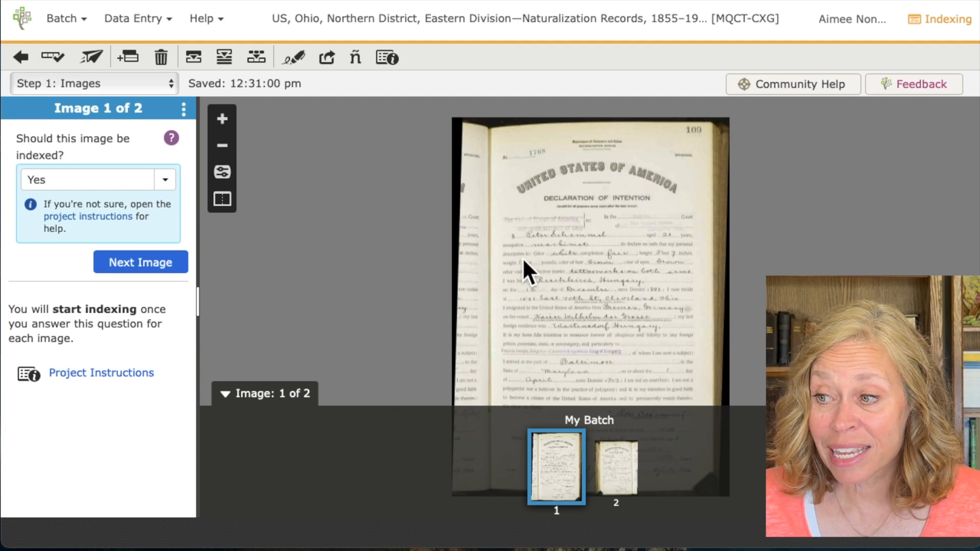
Confirm Yes for indexing both images of the batch and continue to the entries.
click(148, 264)
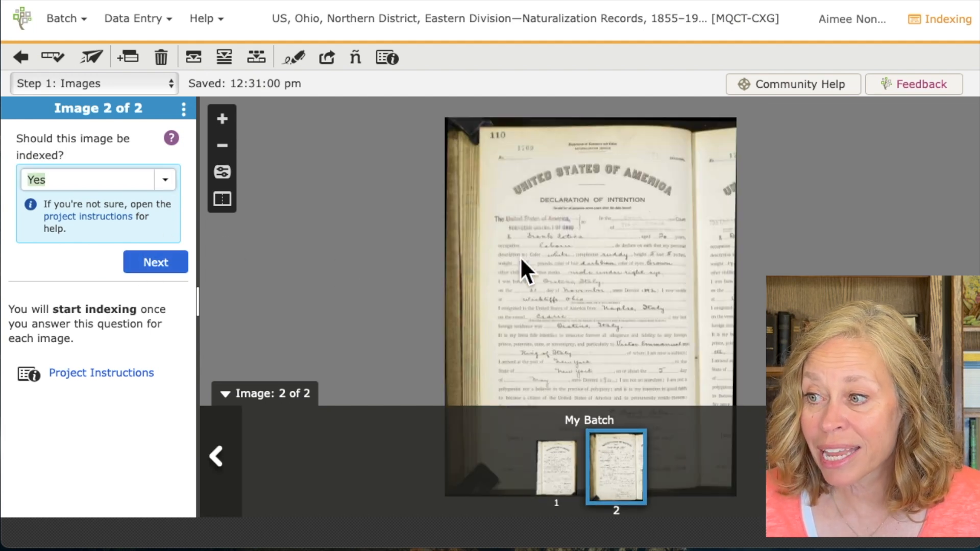
click(153, 263)
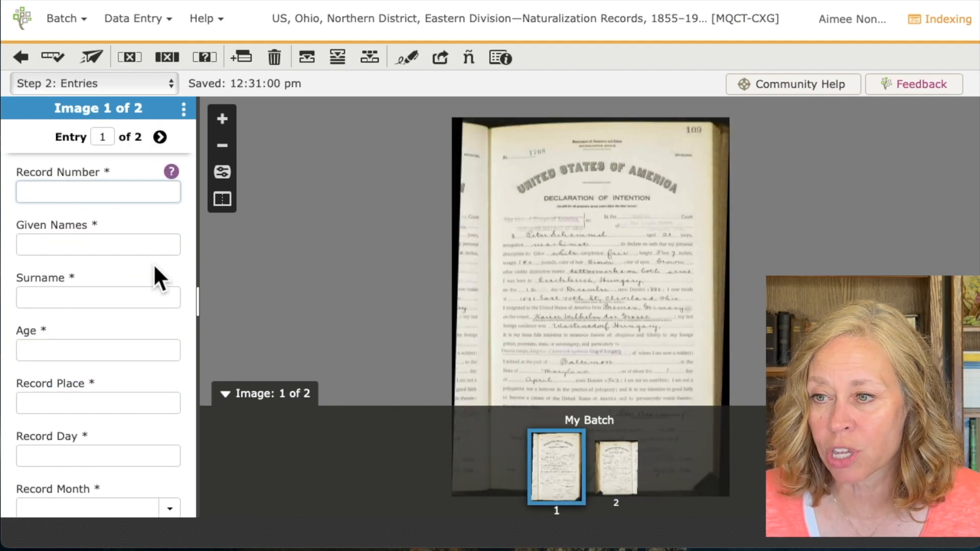
Try inverting the colors of the first declaration image, and restore its normal colors.
click(222, 119)
click(222, 118)
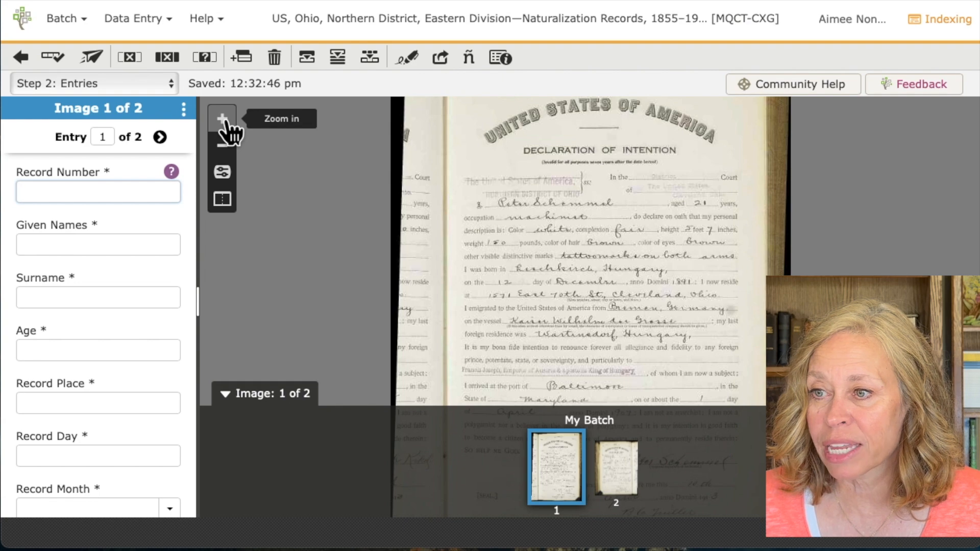
click(222, 119)
click(222, 119)
click(222, 146)
click(222, 146)
click(222, 145)
click(223, 172)
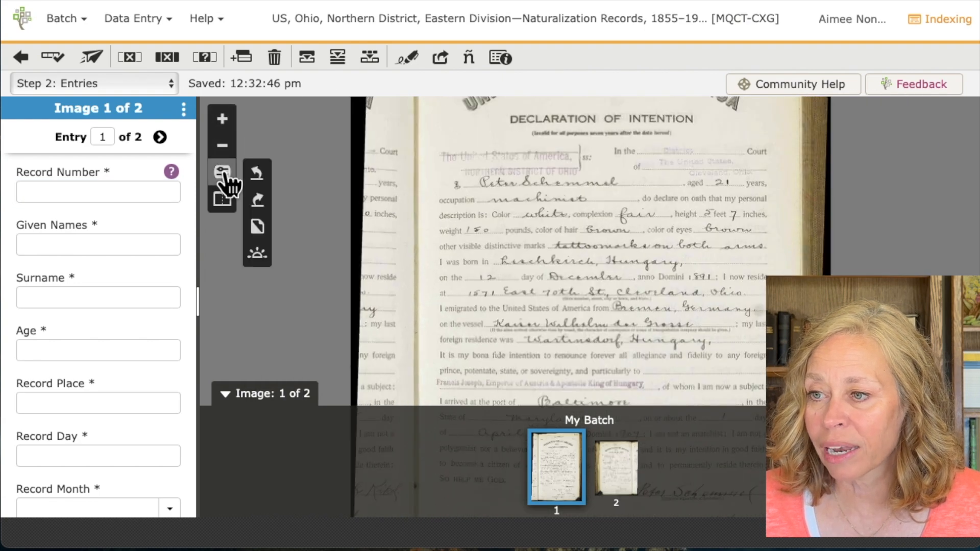
click(259, 228)
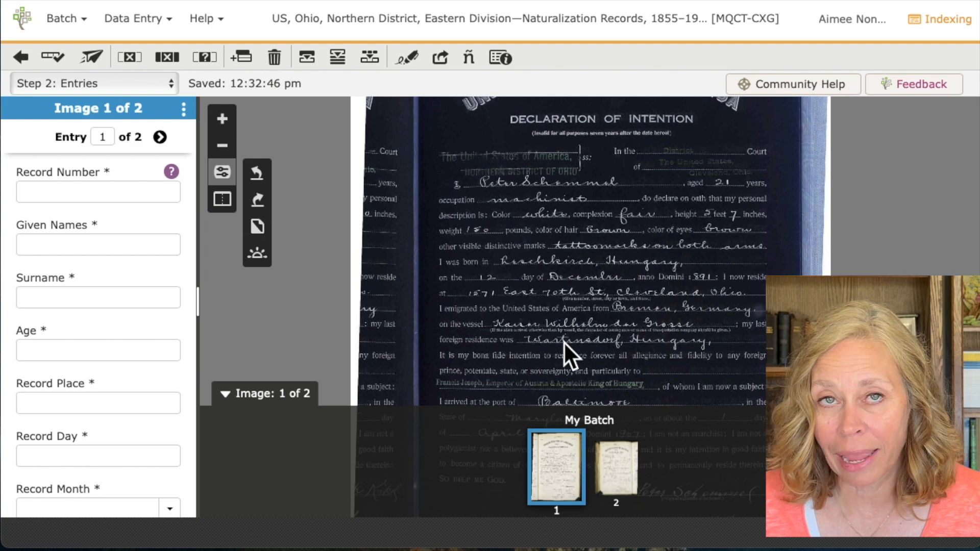
click(257, 229)
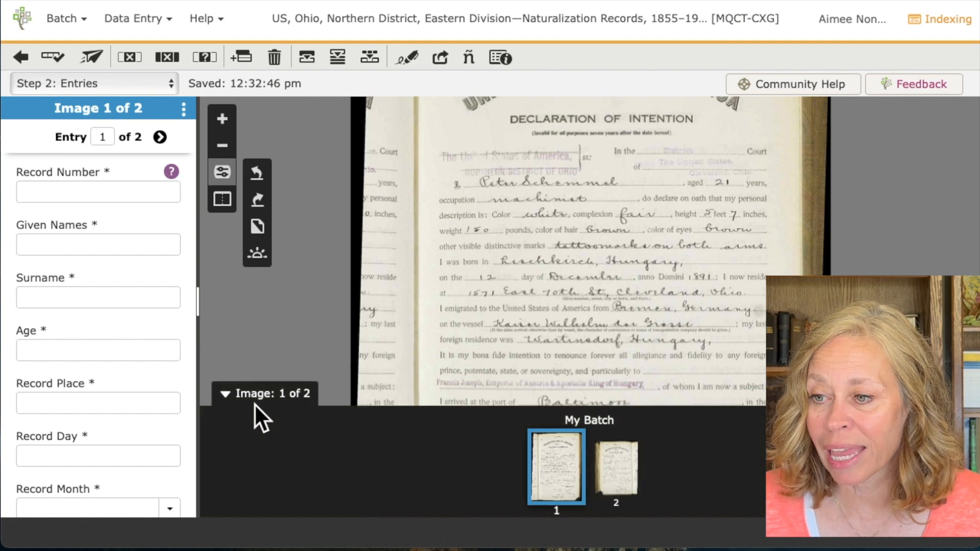
Collapse the batch thumbnail strip to show more of the document.
click(225, 395)
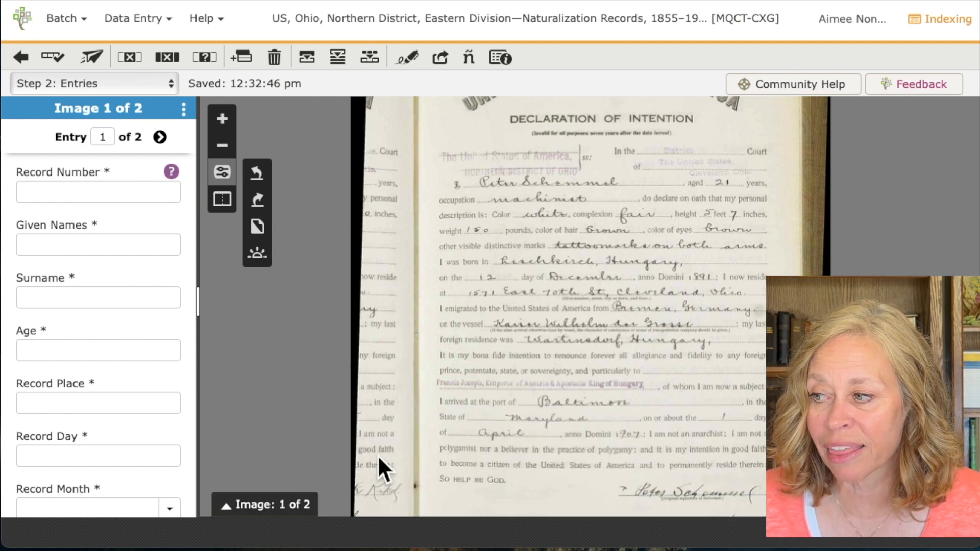
click(224, 504)
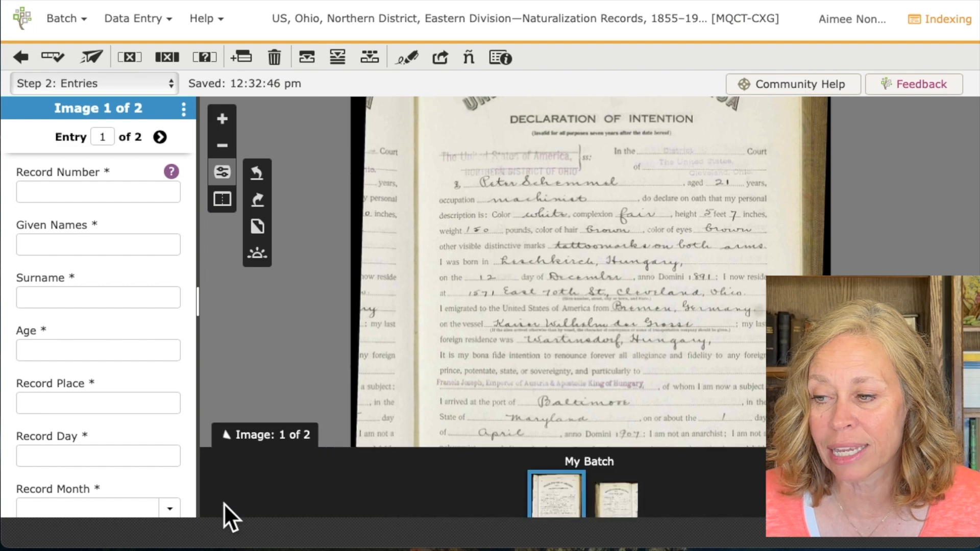
click(225, 396)
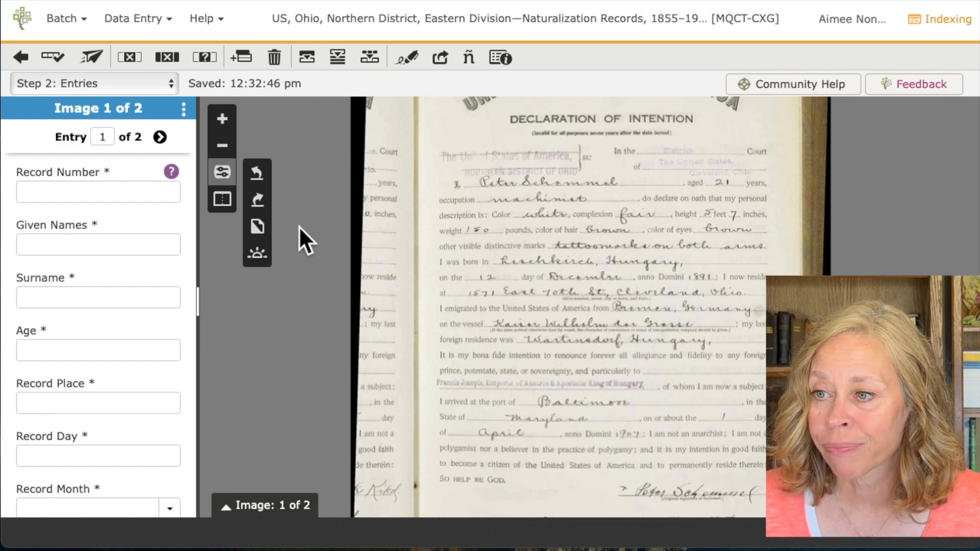
Enter 1708 as the record number of the first entry, as stamped at the top of the declaration.
click(222, 121)
click(222, 121)
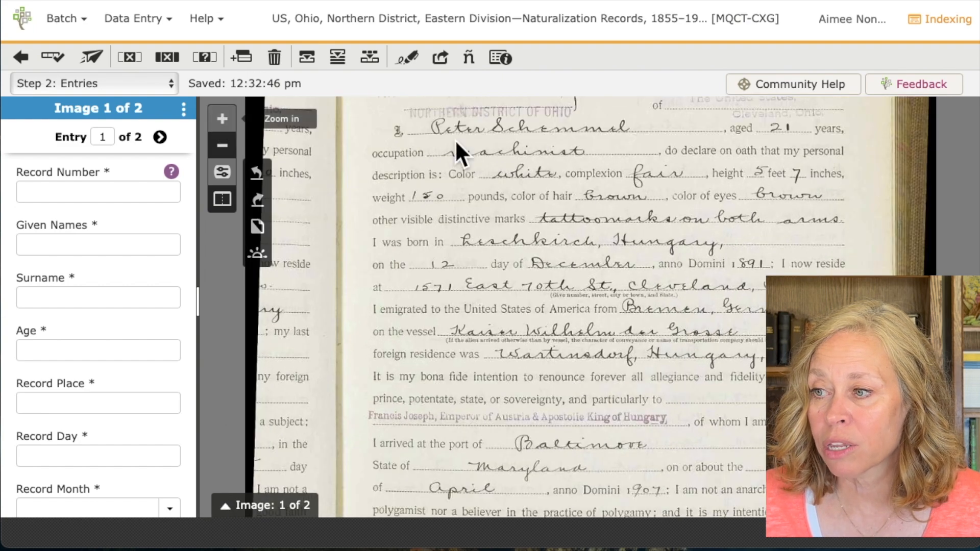
scroll(619, 355, up, 4)
drag(627, 225, 627, 288)
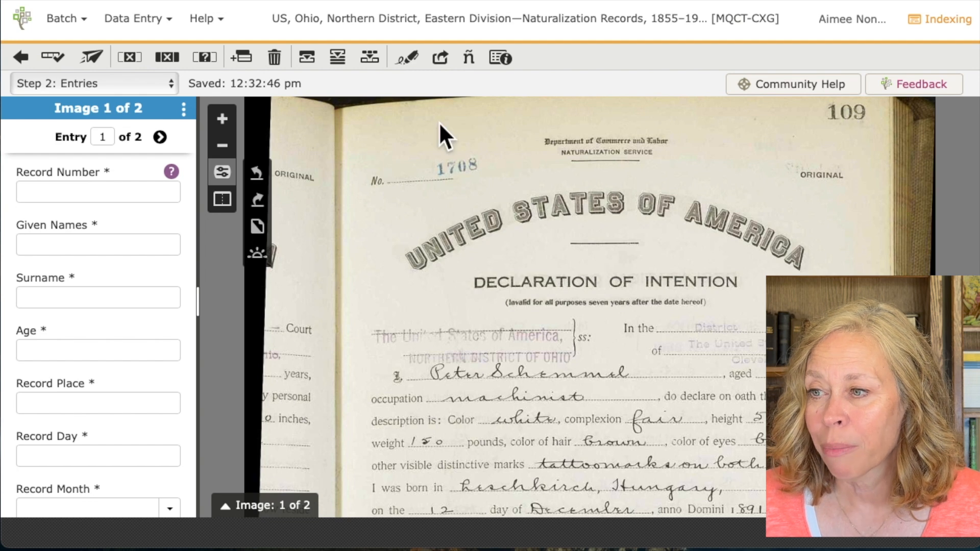
click(69, 198)
text(1708)
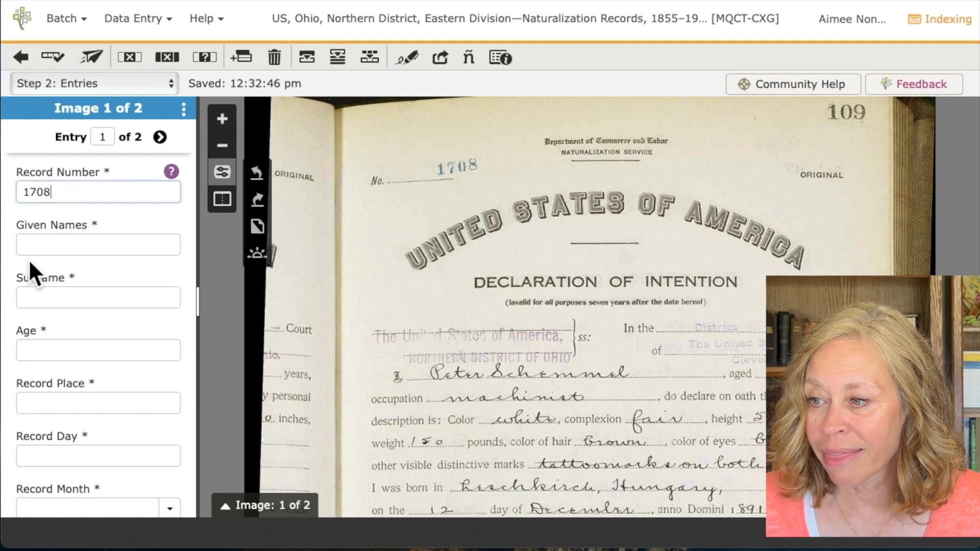
Enter the declarant's given name and surname in the first entry as handwritten on the declaration of intention.
click(29, 245)
text(Peter)
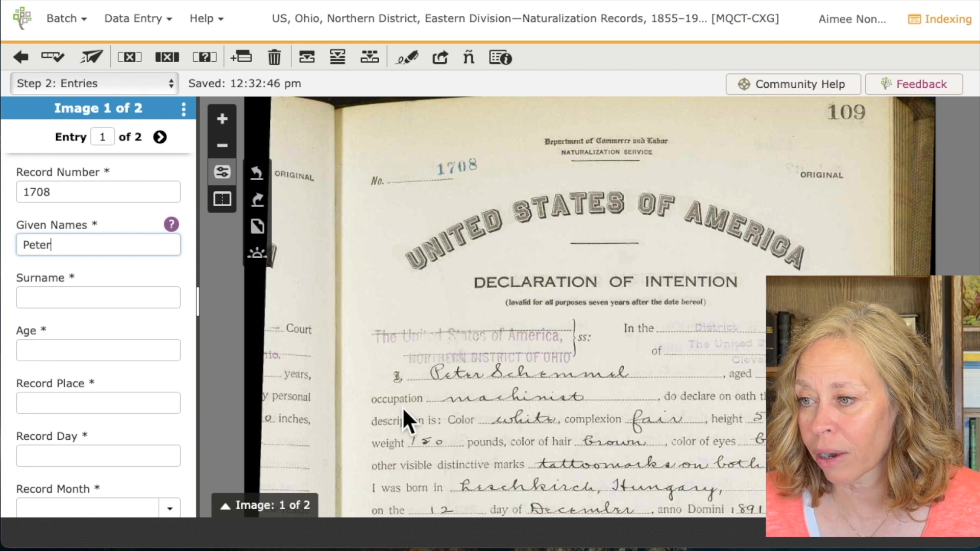
click(73, 298)
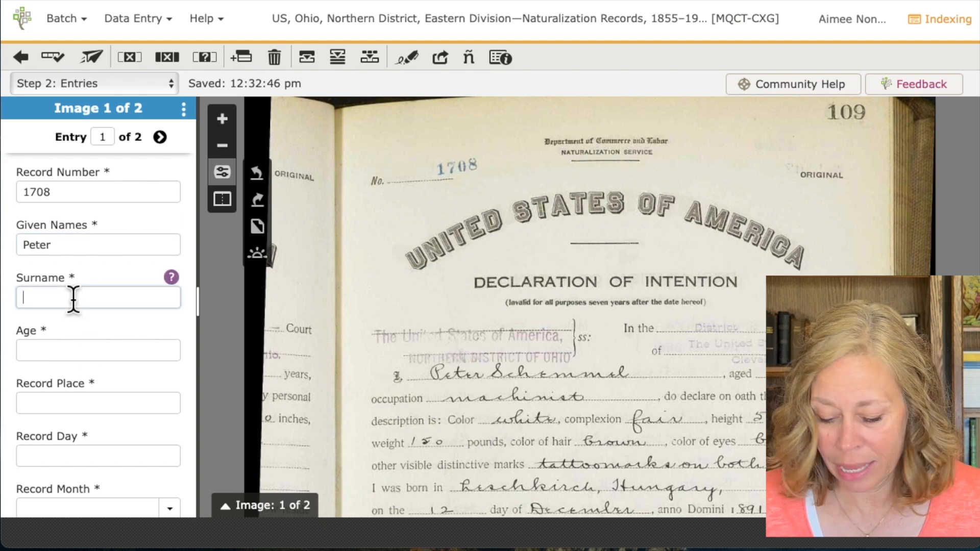
text(Schemmel)
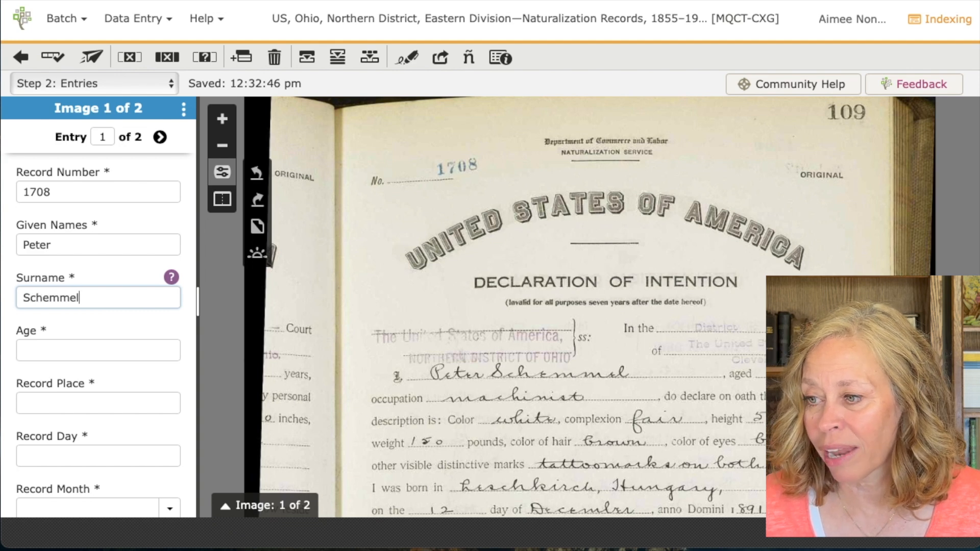
Enter 21 as the declarant's age and Ohio as the record place in the first entry.
drag(397, 392, 391, 252)
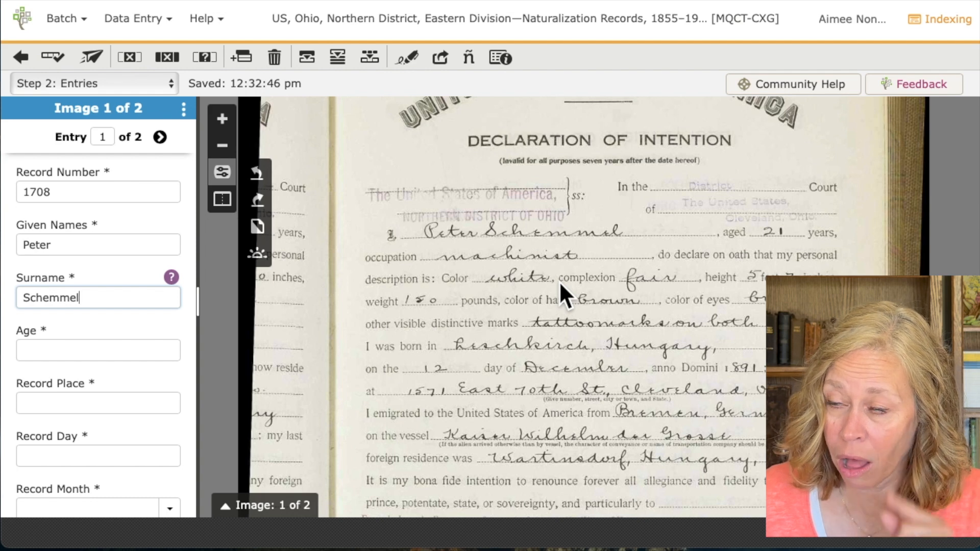
click(63, 352)
text(21)
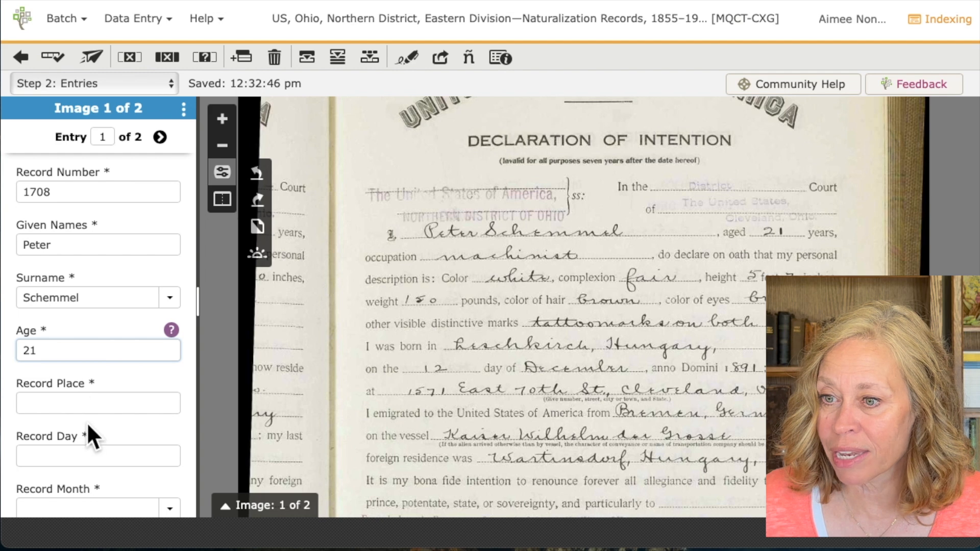
scroll(91, 424, down, 3)
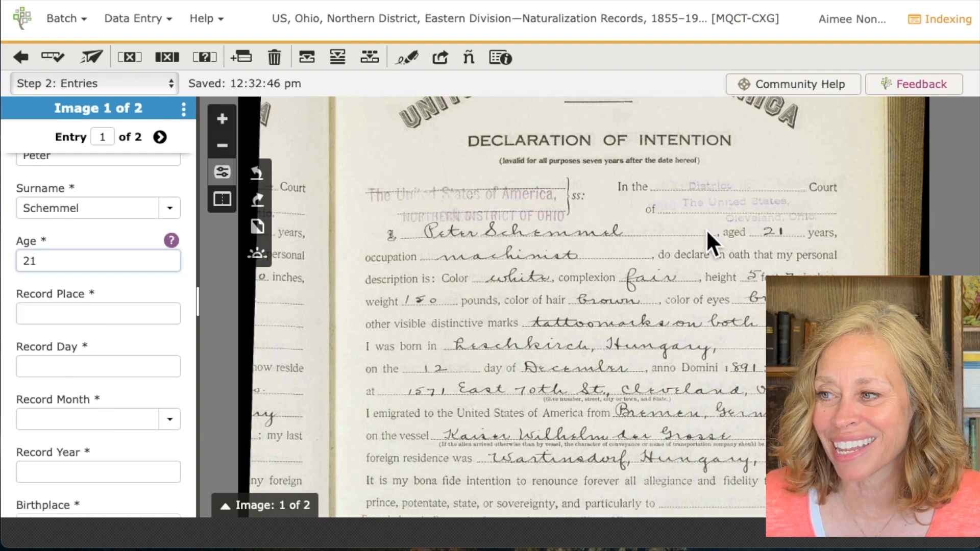
click(61, 319)
scroll(504, 320, up, 2)
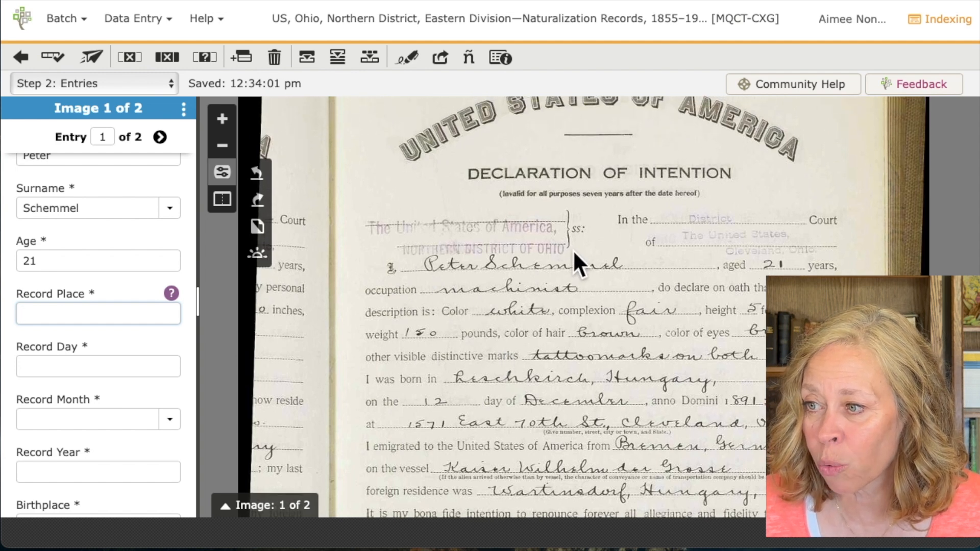
text(Ohio)
Enter the record date as day 10, month Apr and year 1913, from the sworn statement at the foot of the declaration.
key(Tab)
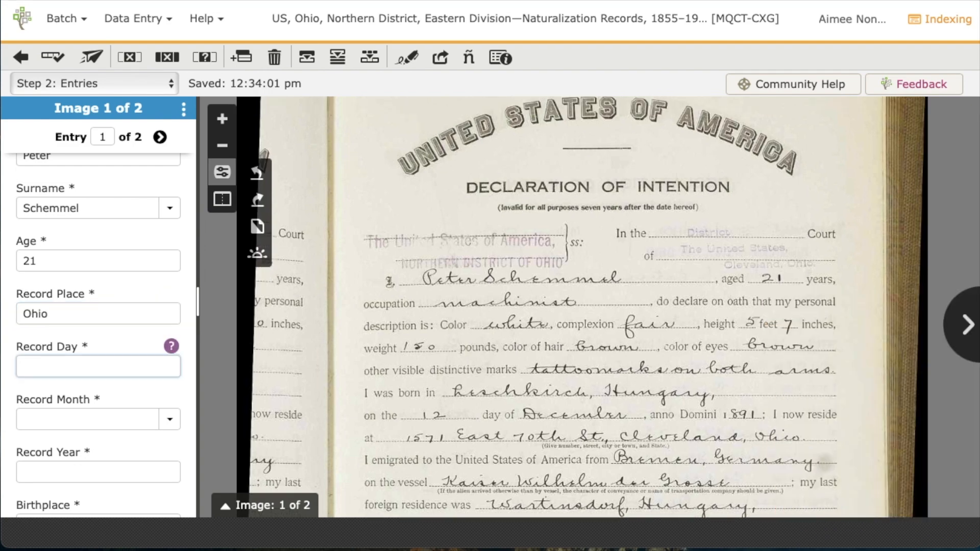
scroll(557, 373, down, 7)
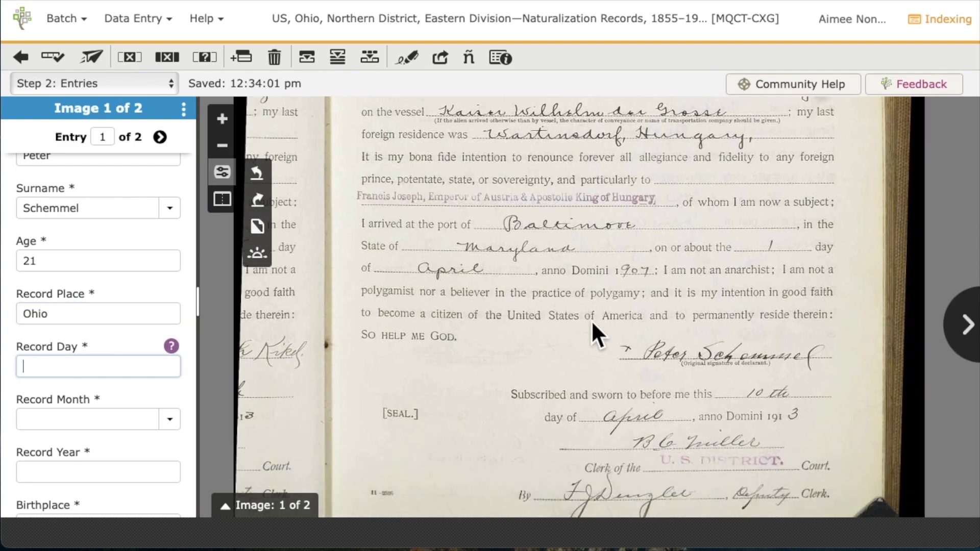
drag(591, 333, 577, 214)
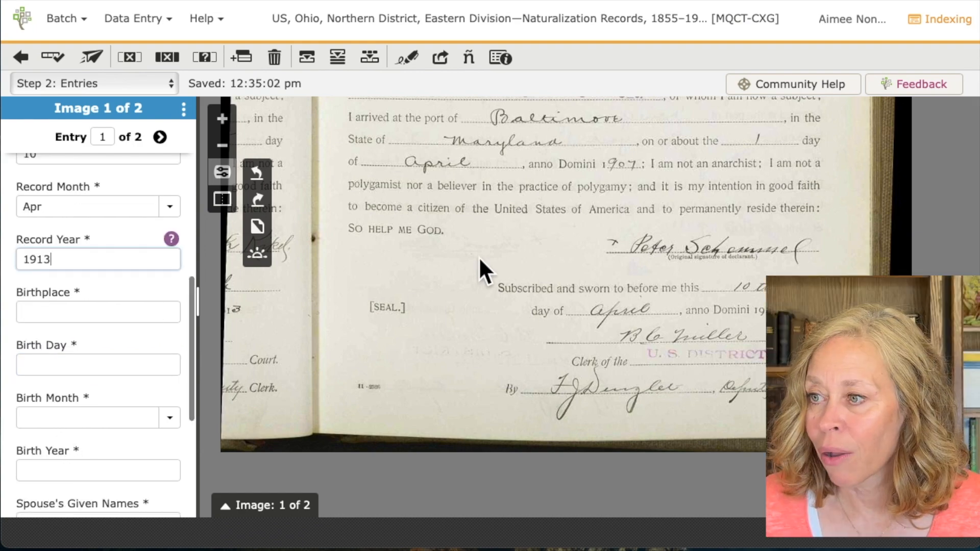
Enter the declarant's birthplace and complete date of birth as handwritten on the declaration.
scroll(507, 320, up, 6)
scroll(539, 240, up, 2)
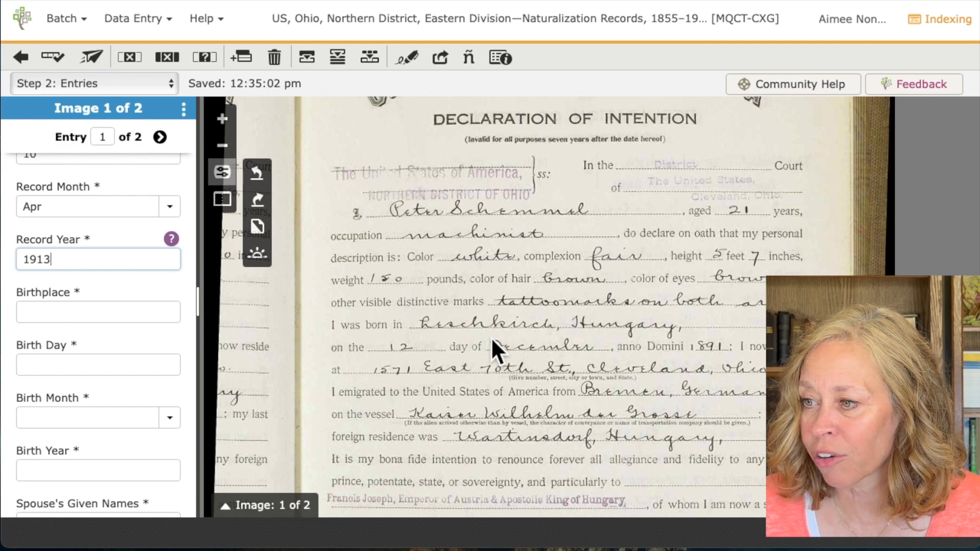
scroll(490, 337, down, 2)
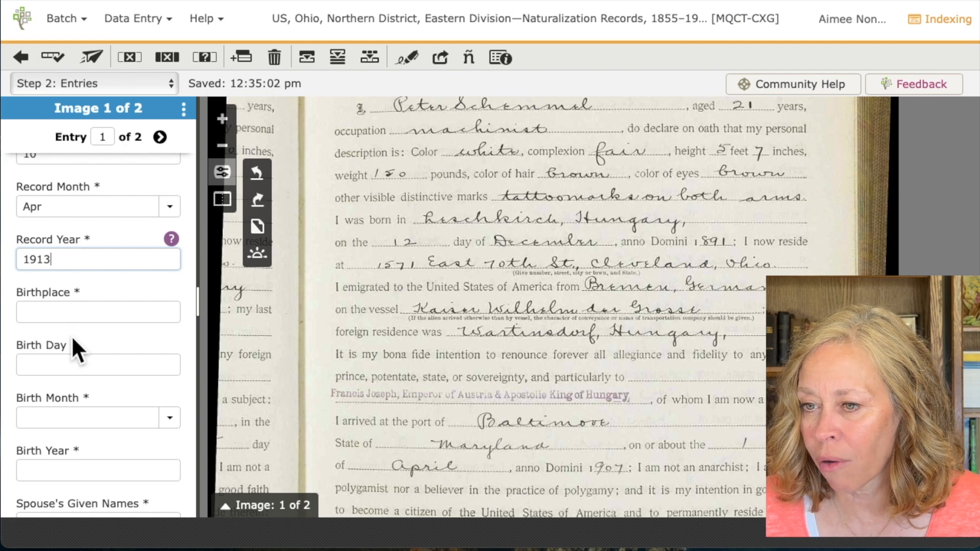
click(58, 312)
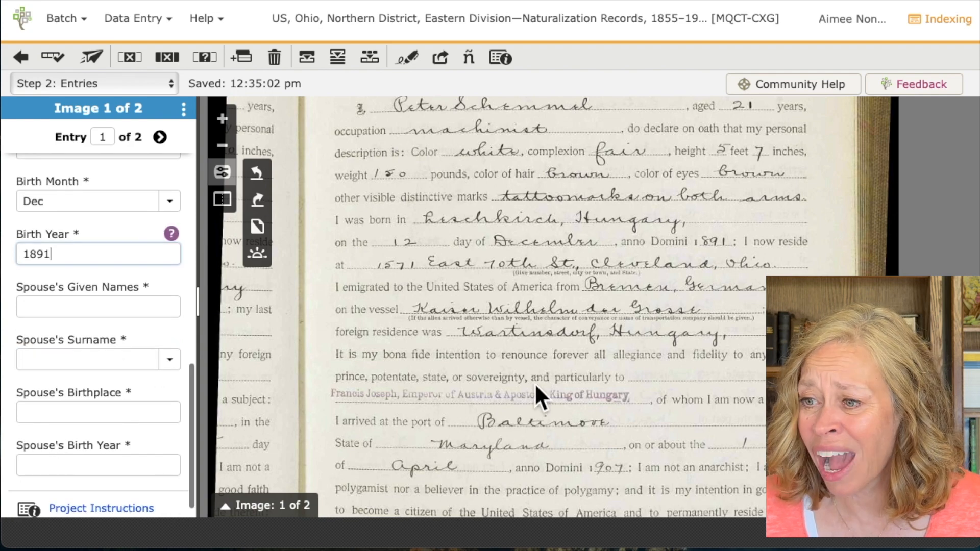
Check the rest of the declaration for spouse details and read the field help for Spouse's Given Names.
scroll(539, 395, up, 1)
drag(538, 399, 534, 349)
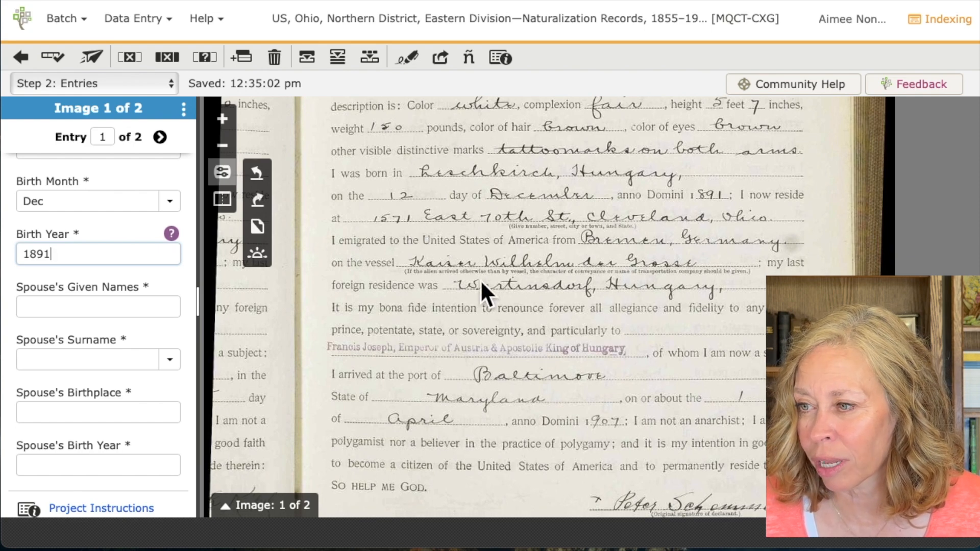
scroll(380, 254, down, 5)
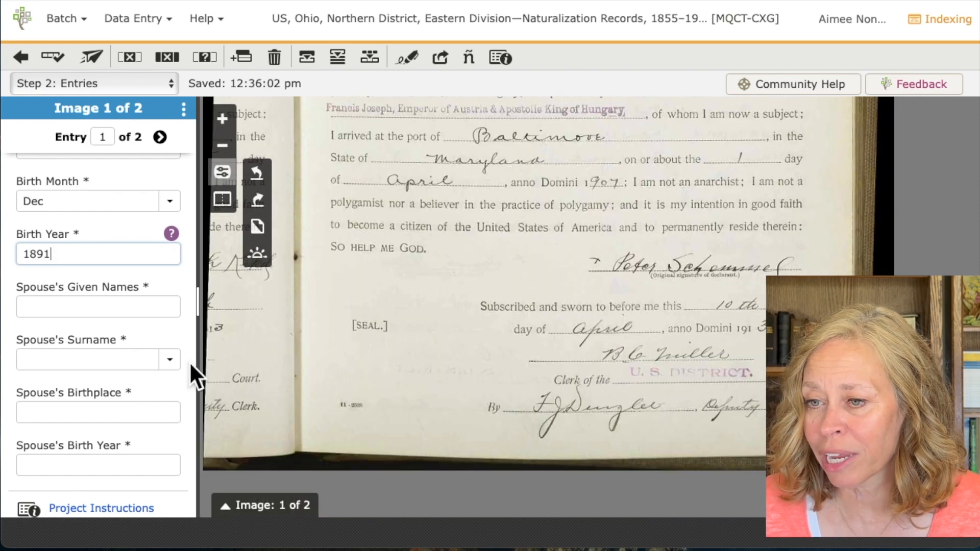
click(53, 310)
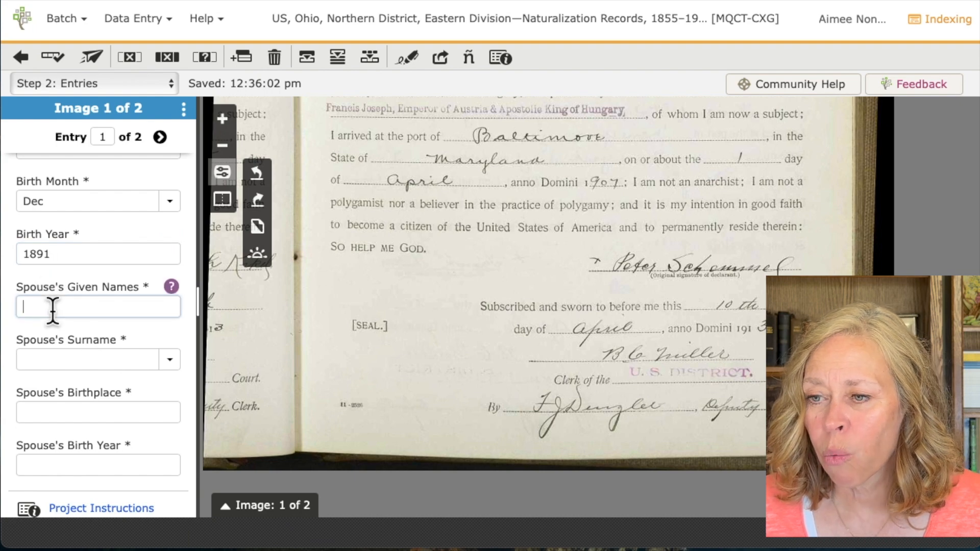
click(171, 287)
scroll(182, 148, down, 5)
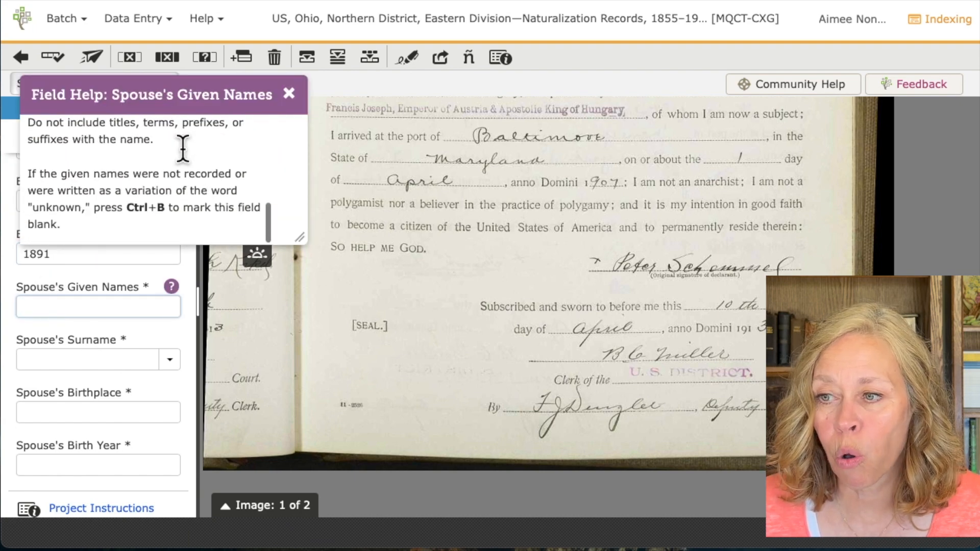
click(288, 94)
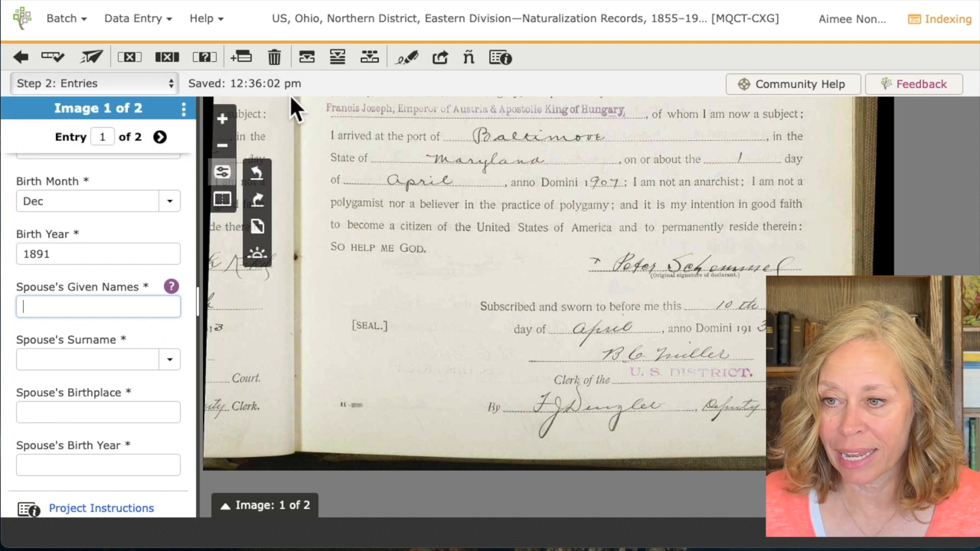
Mark the spouse's given names, surname, birthplace and birth year as blank.
key(ctrl+b)
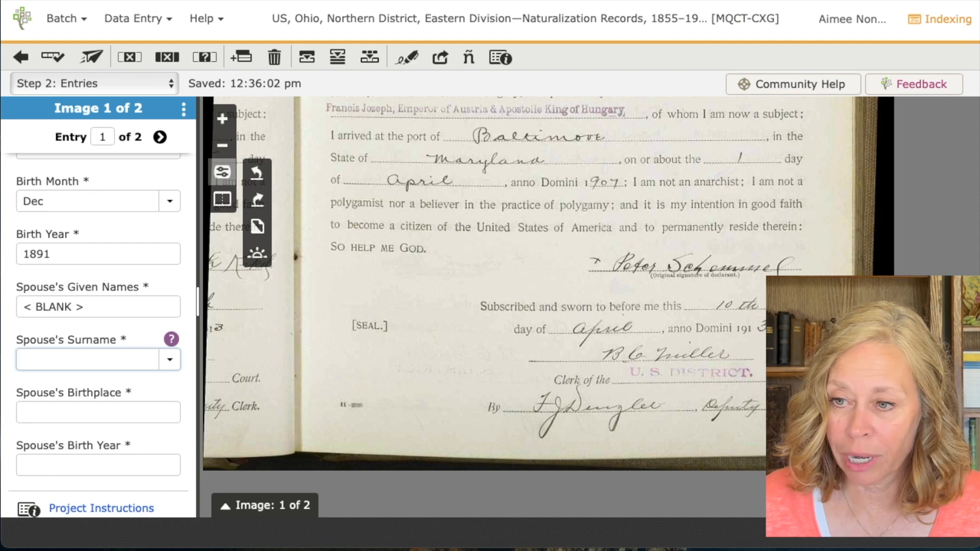
key(ctrl+b)
key(ctrl+b)
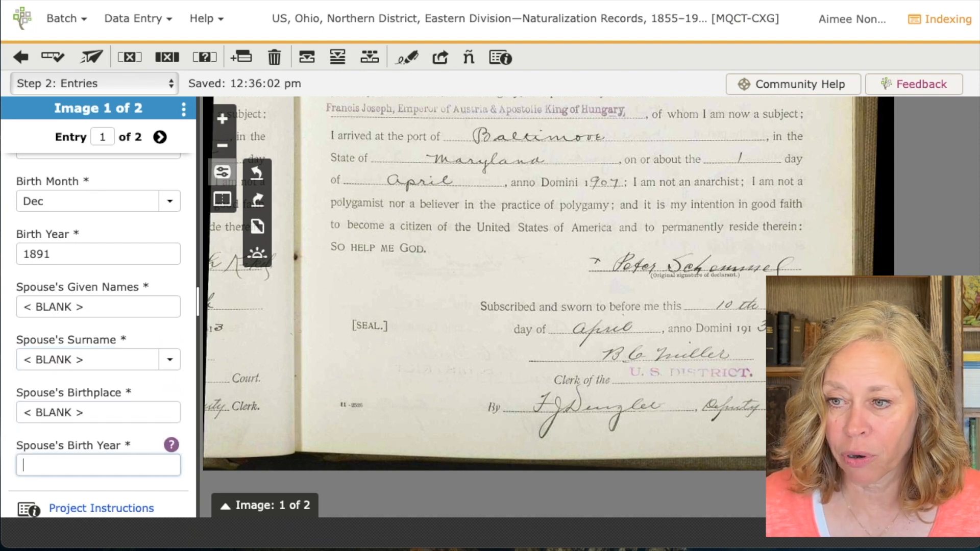
key(ctrl+b)
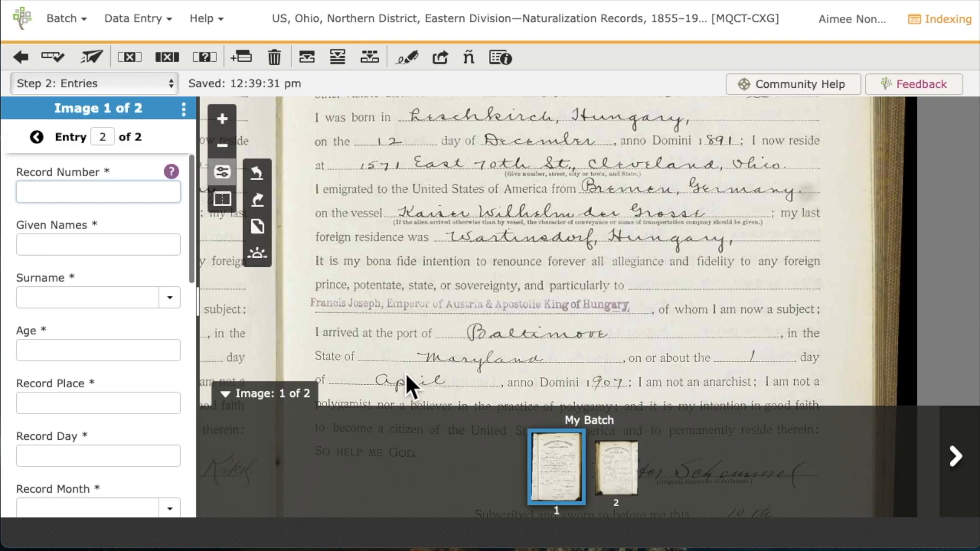
Collapse the batch thumbnail strip and look back over the first declaration from the second entry's form.
click(224, 392)
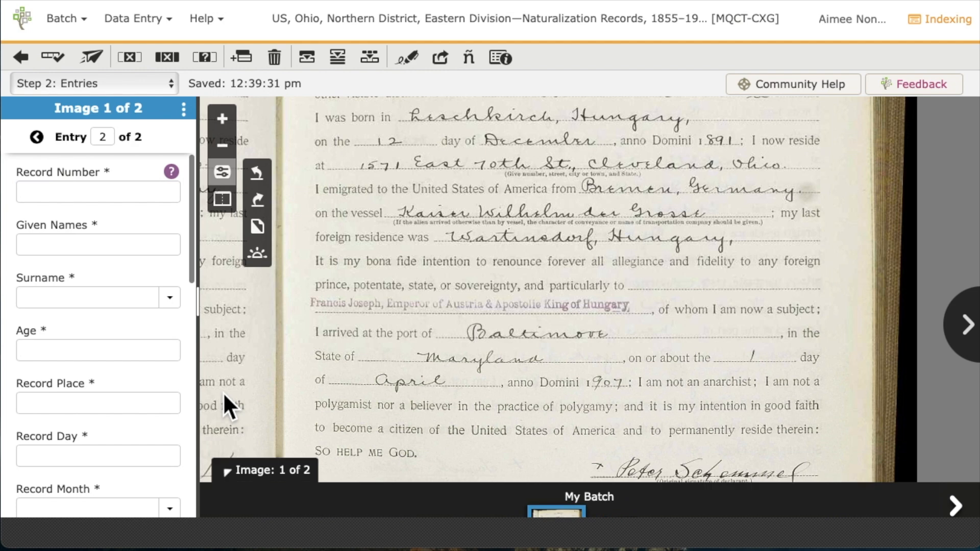
drag(535, 292, 532, 401)
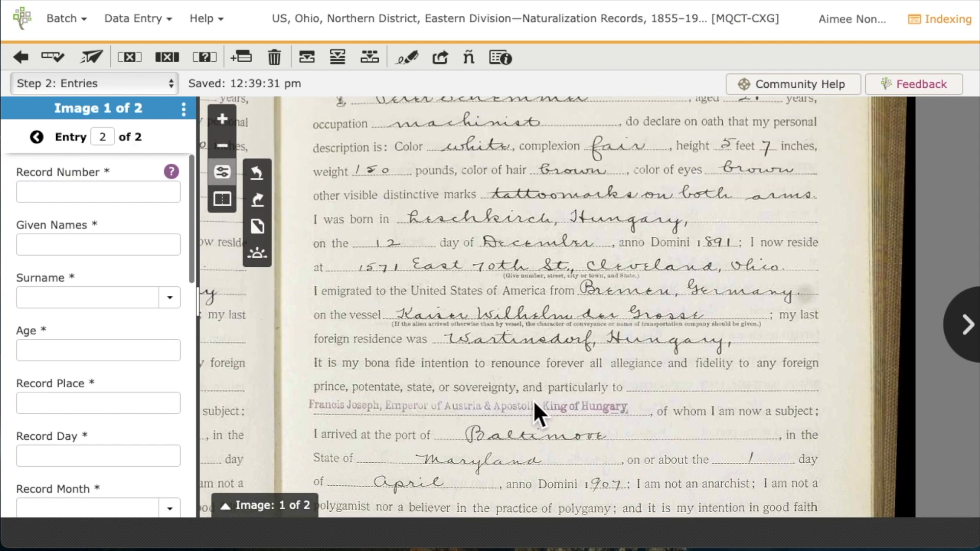
drag(531, 225, 531, 376)
drag(528, 217, 531, 305)
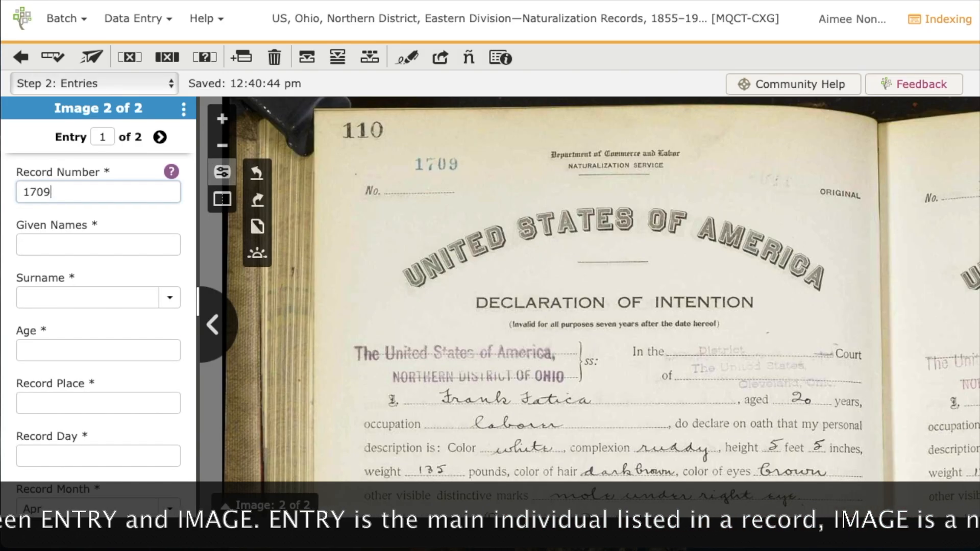
Enter the given name, surname and age of the declarant on the second image as written on the declaration.
key(Tab)
text(Frank)
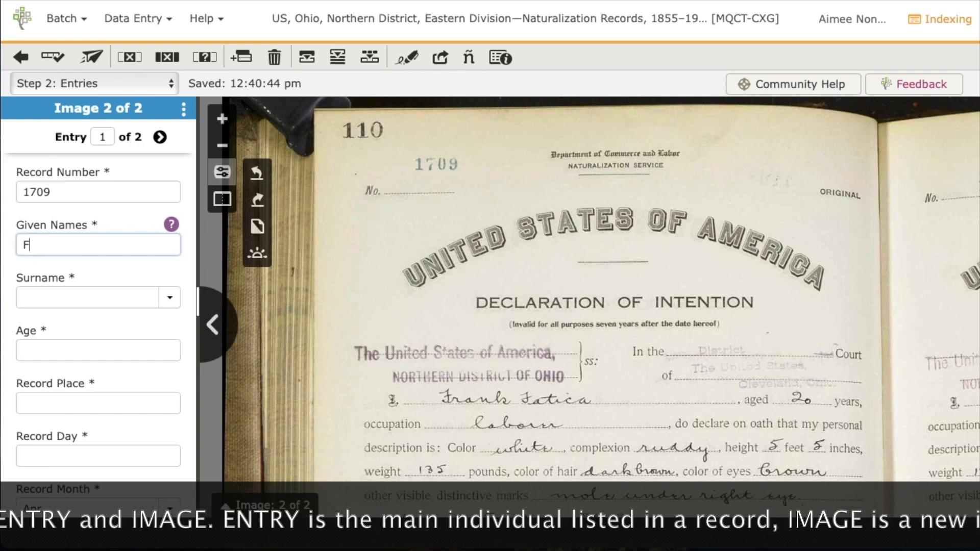
key(Tab)
text(Fatica)
key(Tab)
text(2)
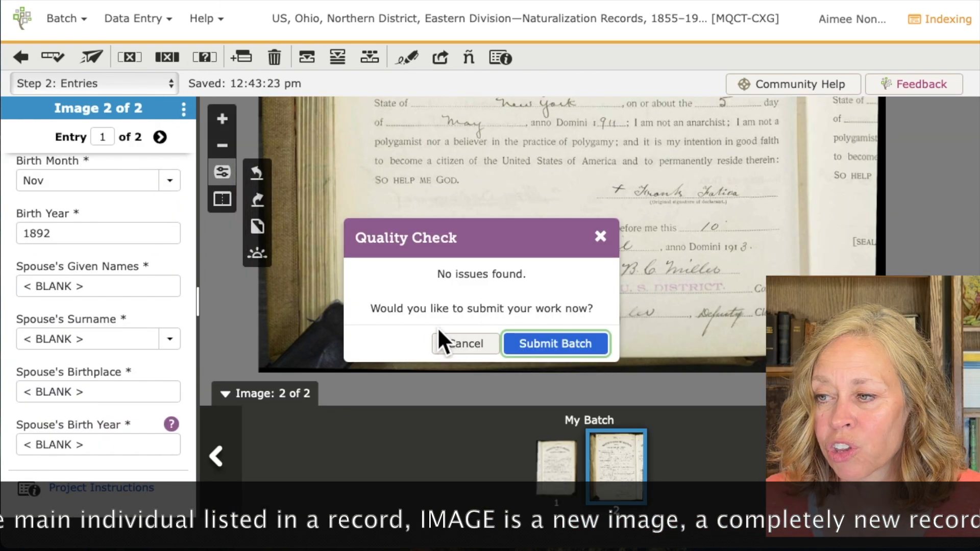
Submit the finished batch and open the similar Ohio naturalization batch [Part B], accepting its important details.
click(566, 344)
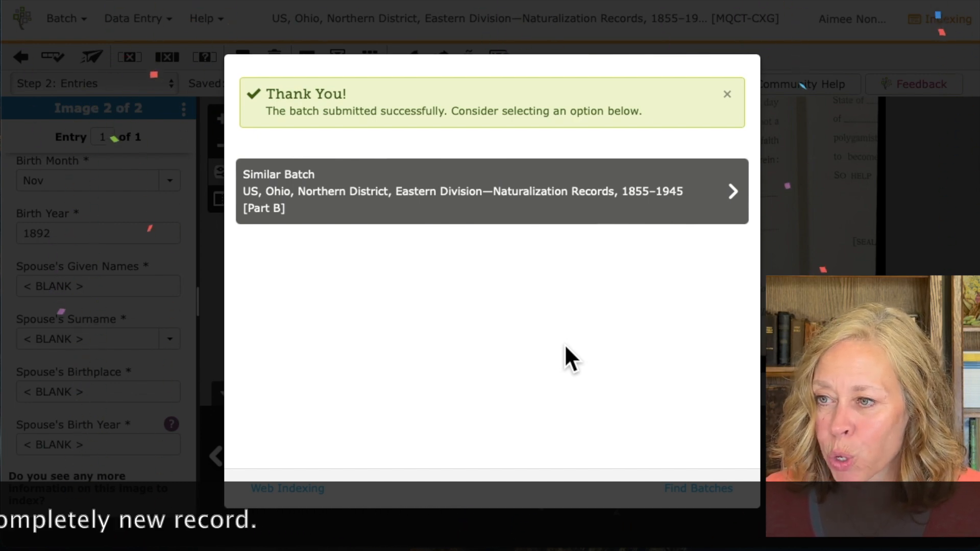
click(495, 185)
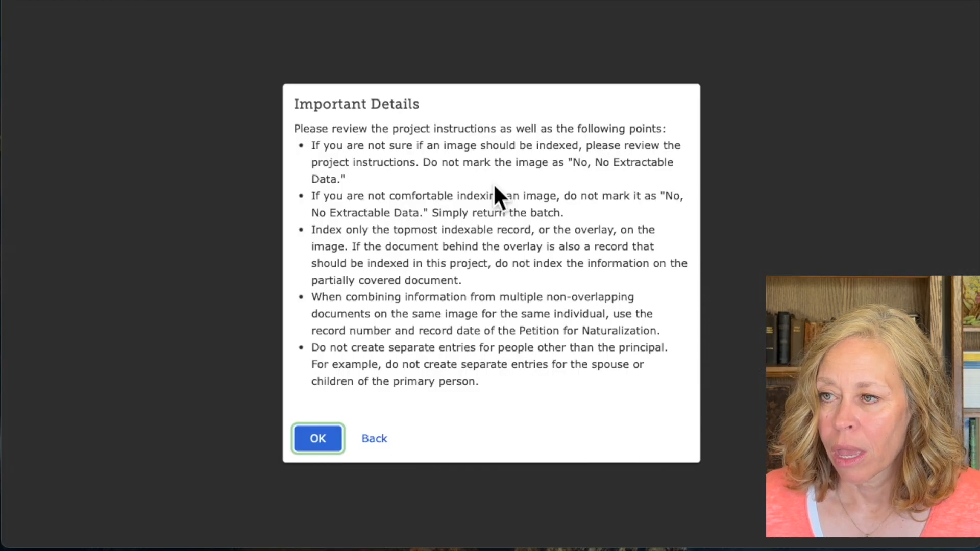
click(323, 437)
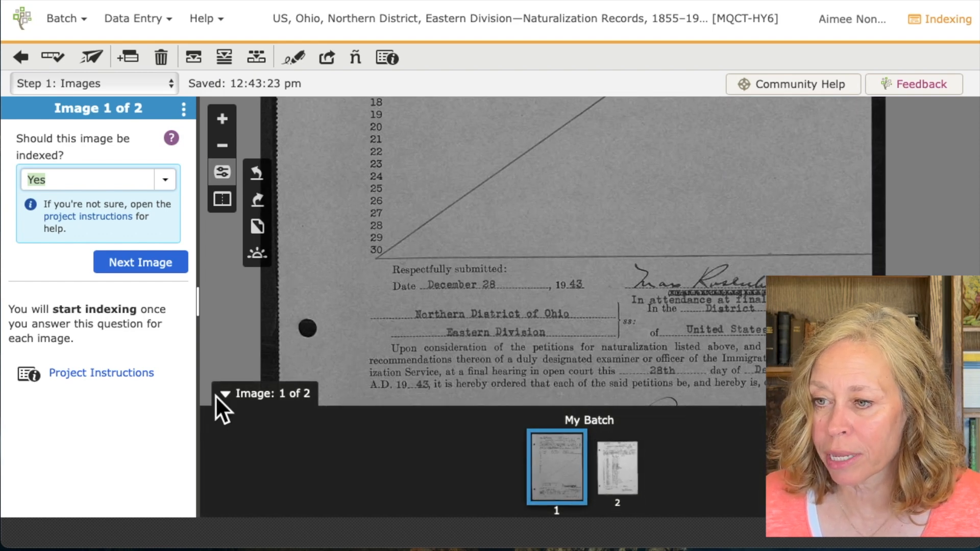
Review the new batch's first image with the thumbnail strip collapsed, and answer Yes to indexing both images.
click(221, 397)
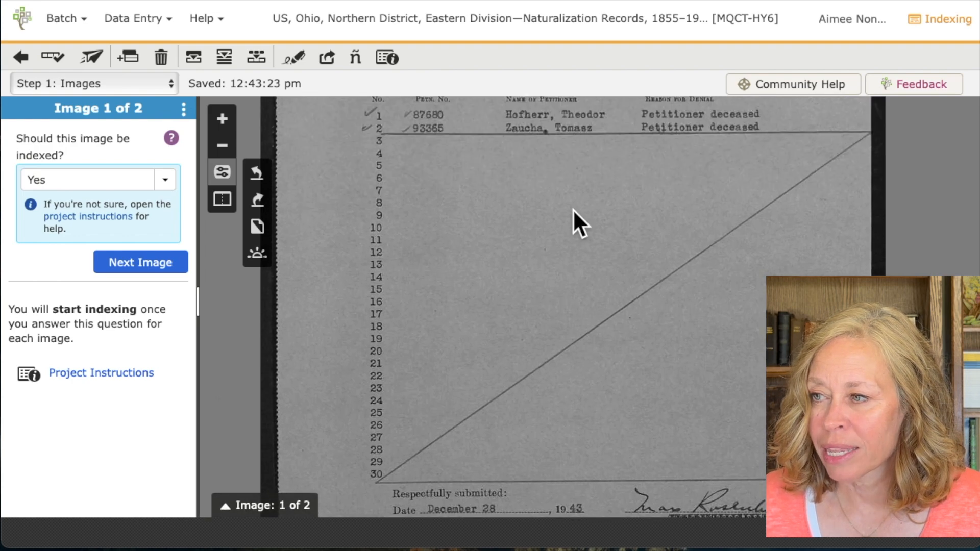
drag(572, 210, 573, 424)
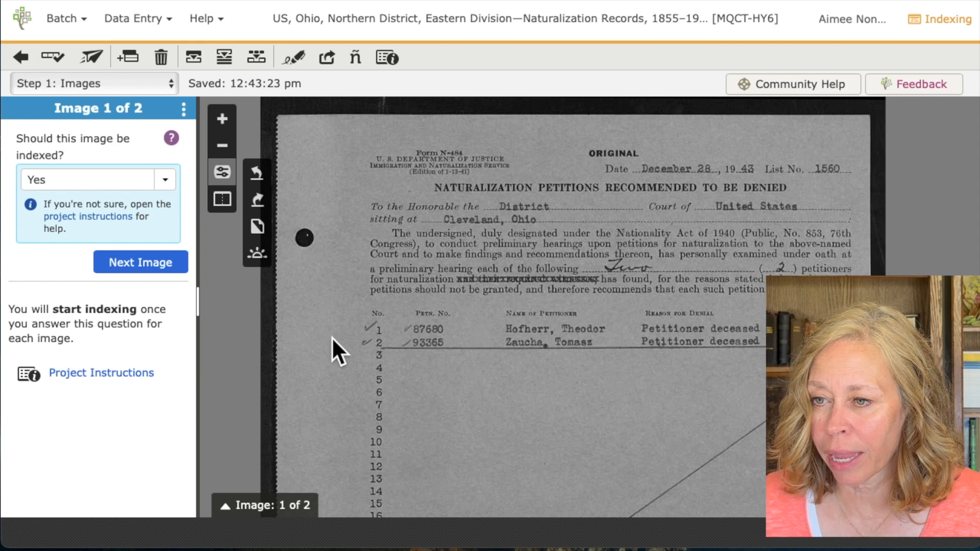
click(146, 265)
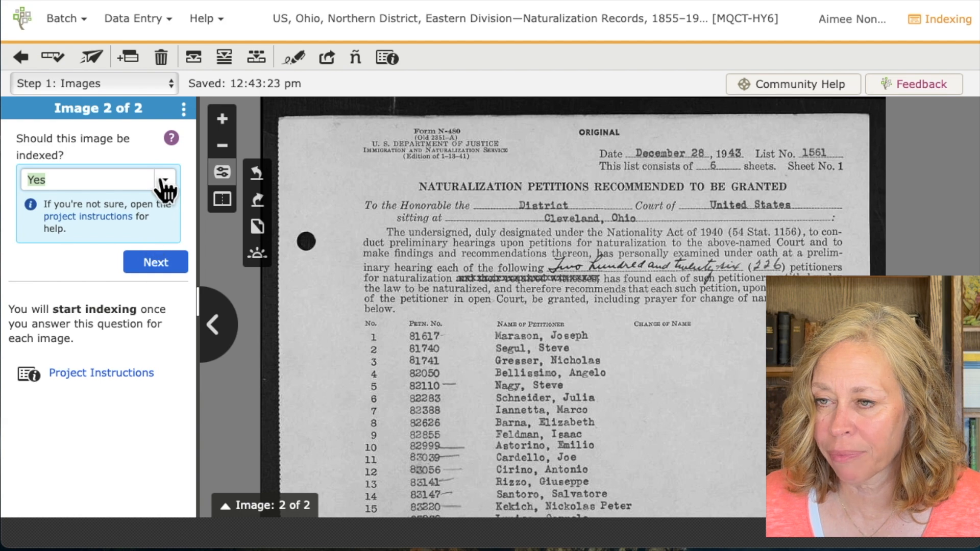
click(152, 263)
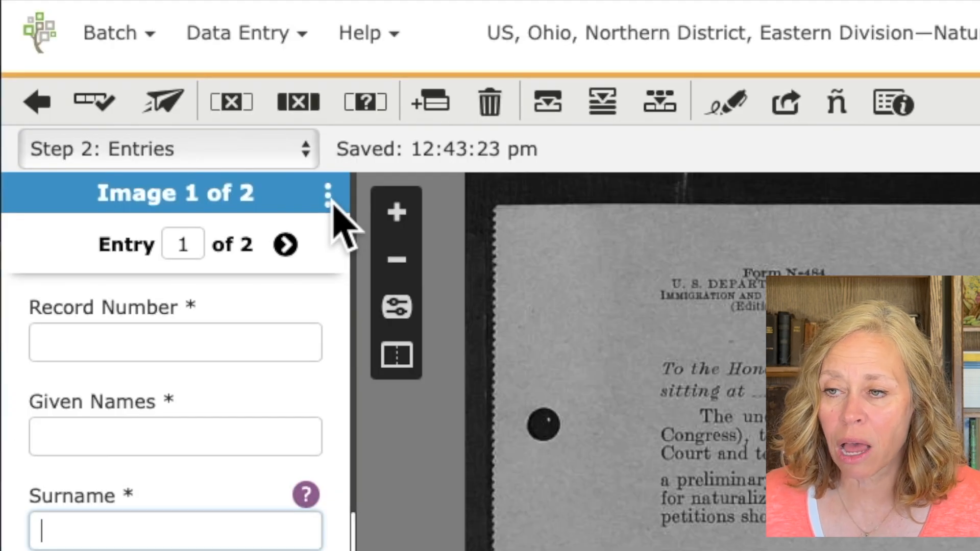
View the entry form's display options and the handwriting examples chart, closing each one after looking.
click(328, 196)
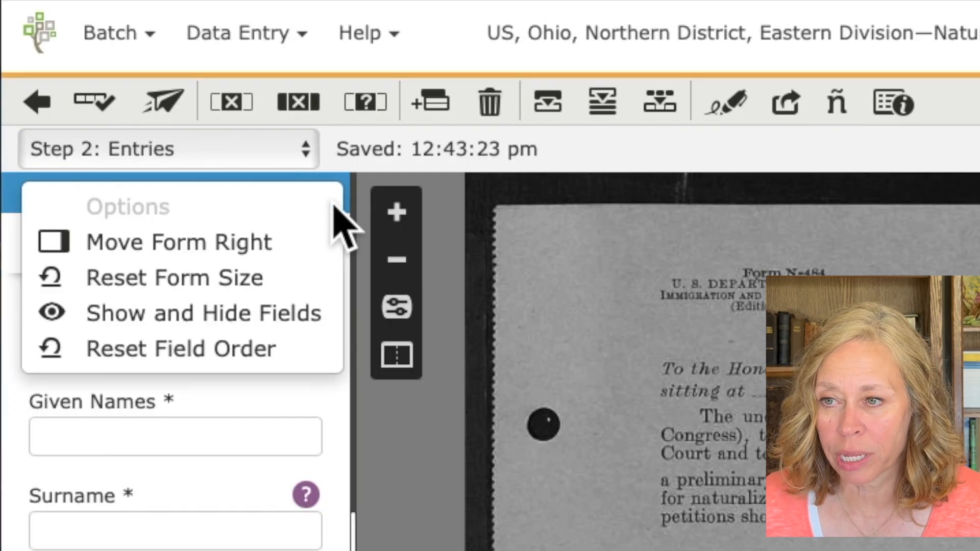
click(370, 455)
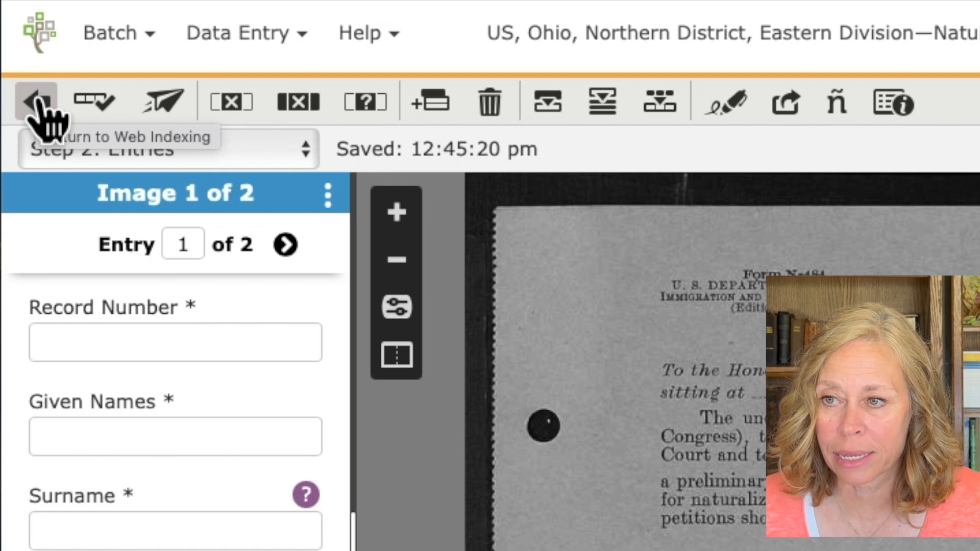
click(83, 105)
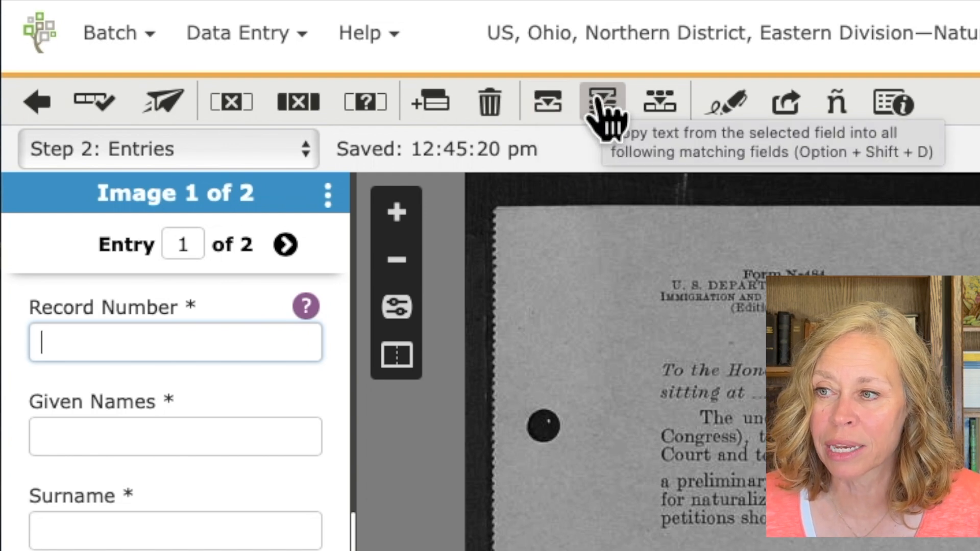
click(716, 104)
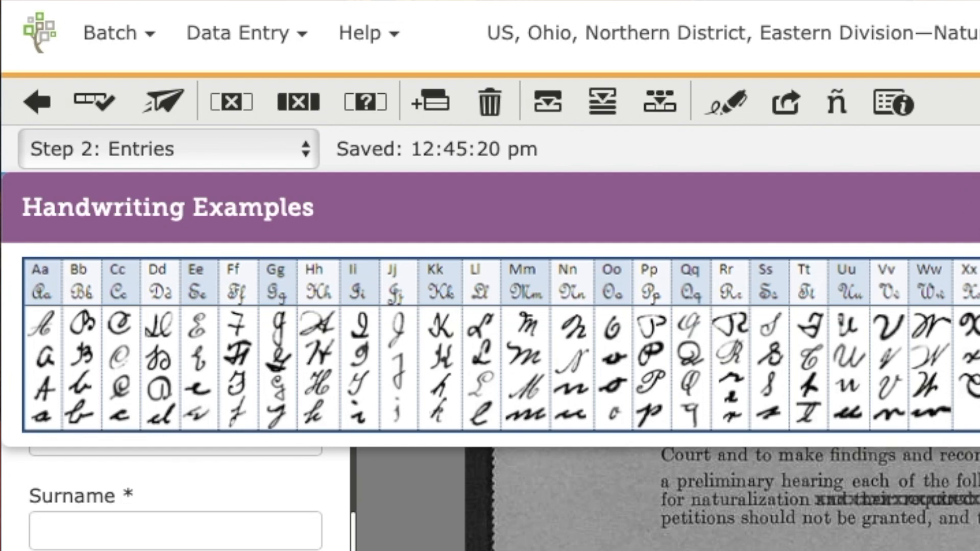
click(978, 207)
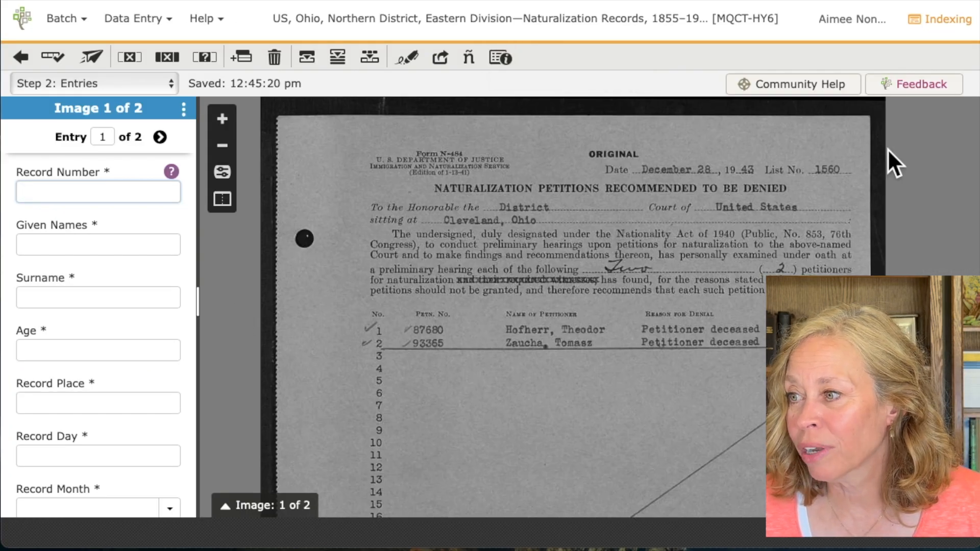
Enter record number 1560, the first petitioner's given name and surname, a blank age, and record place Cleveland, Ohio, in the first entry.
text(1560)
click(57, 243)
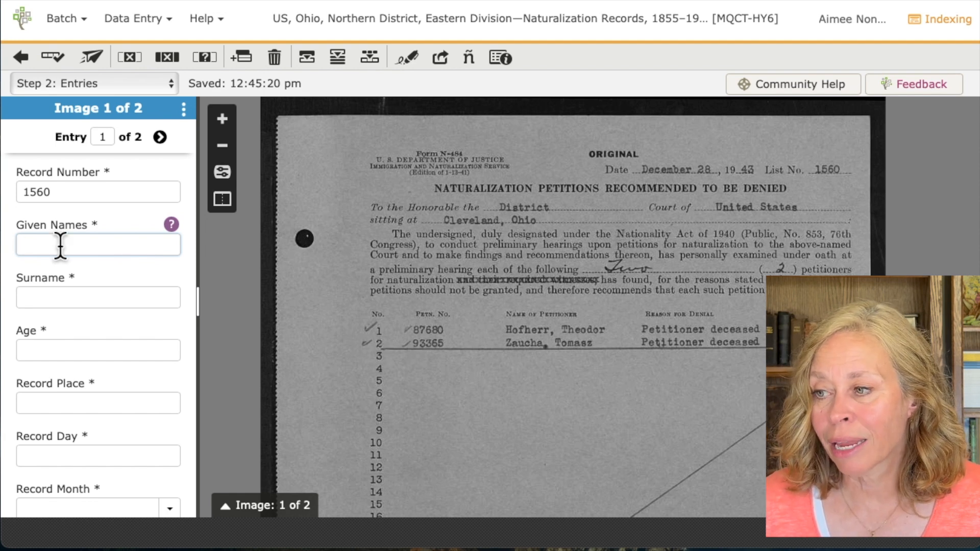
text(Theodor)
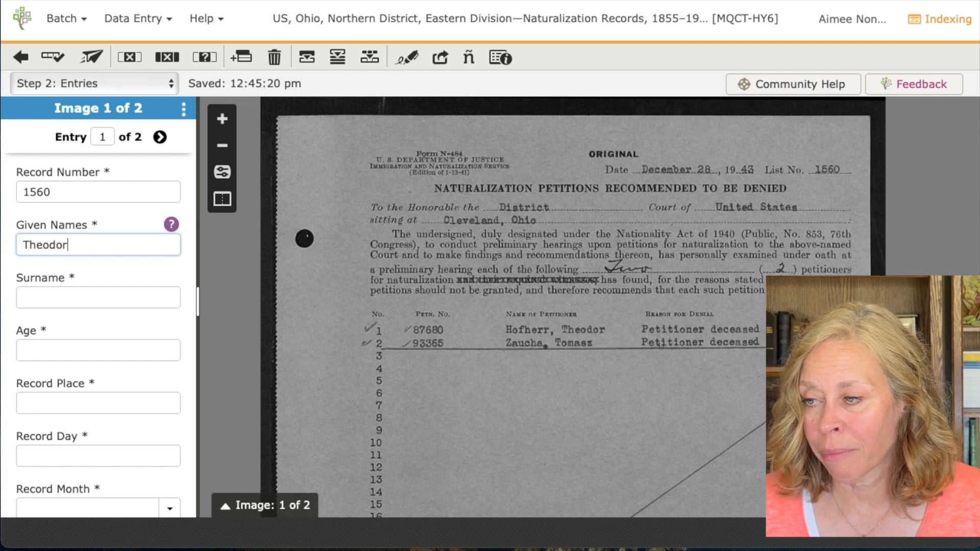
key(Tab)
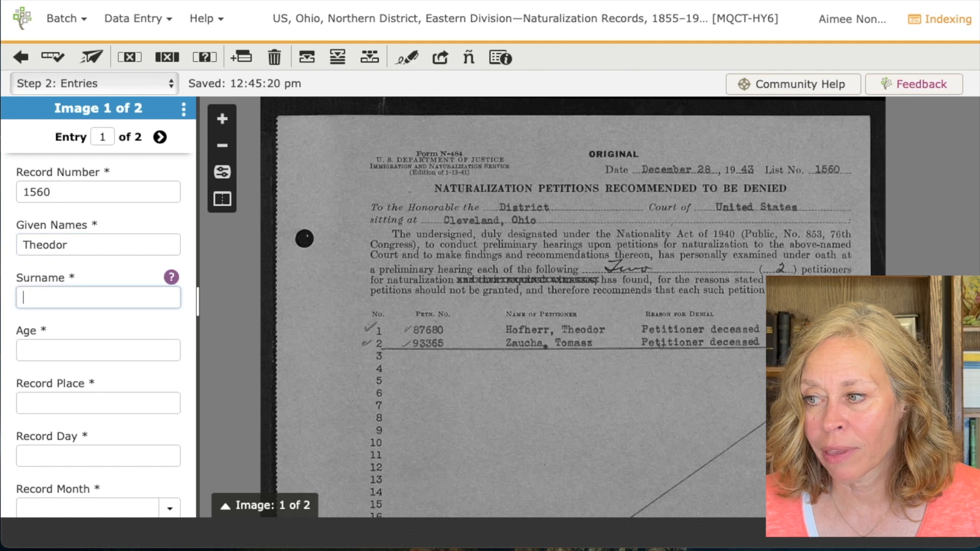
text(Hofherr)
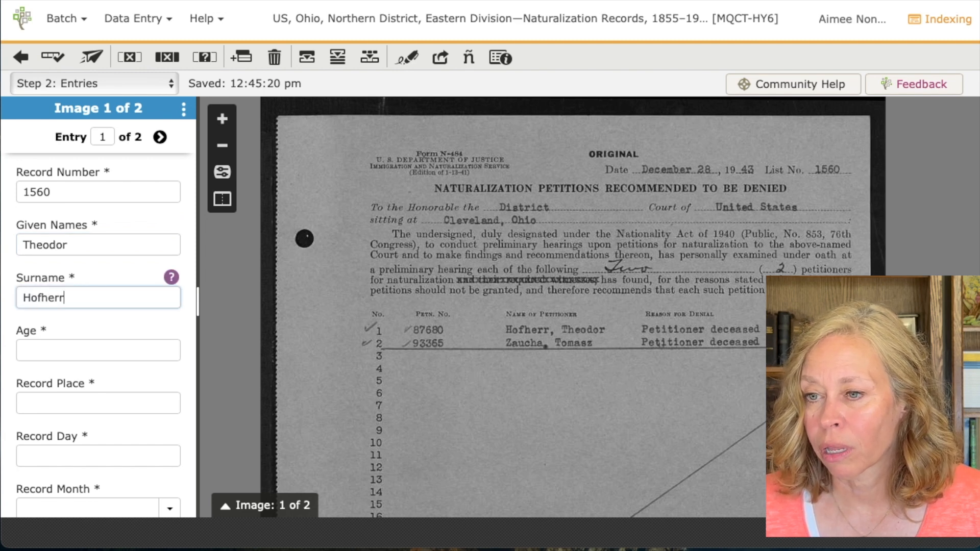
key(Tab)
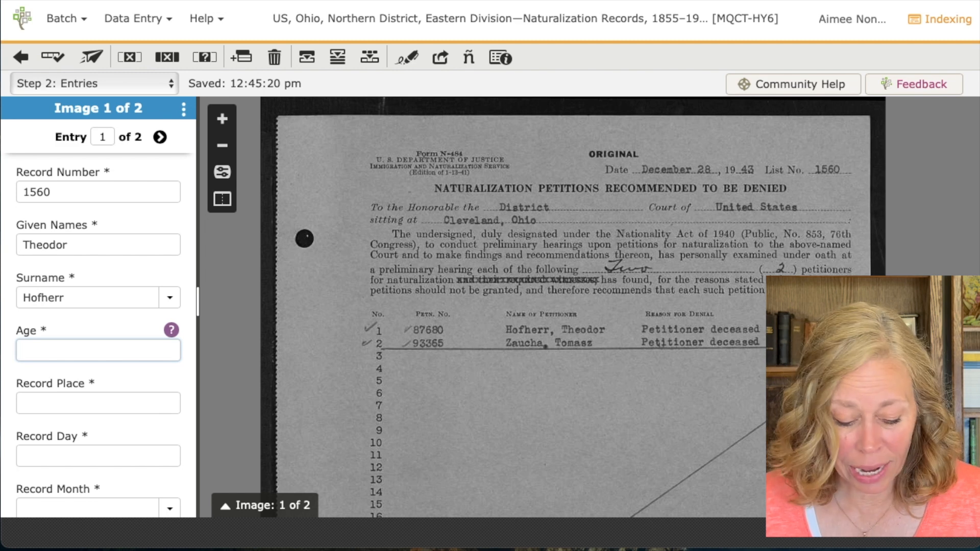
click(130, 57)
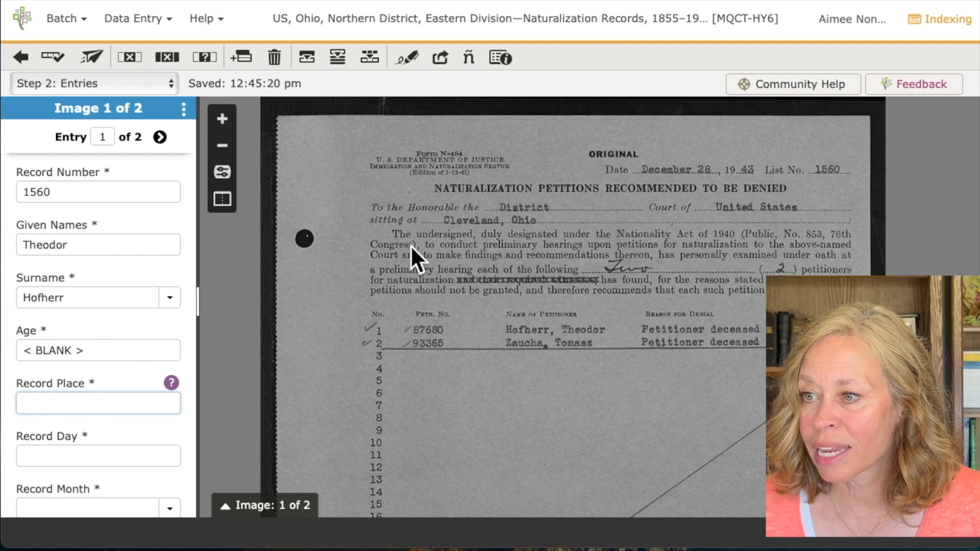
text(Cleveland, Ohio)
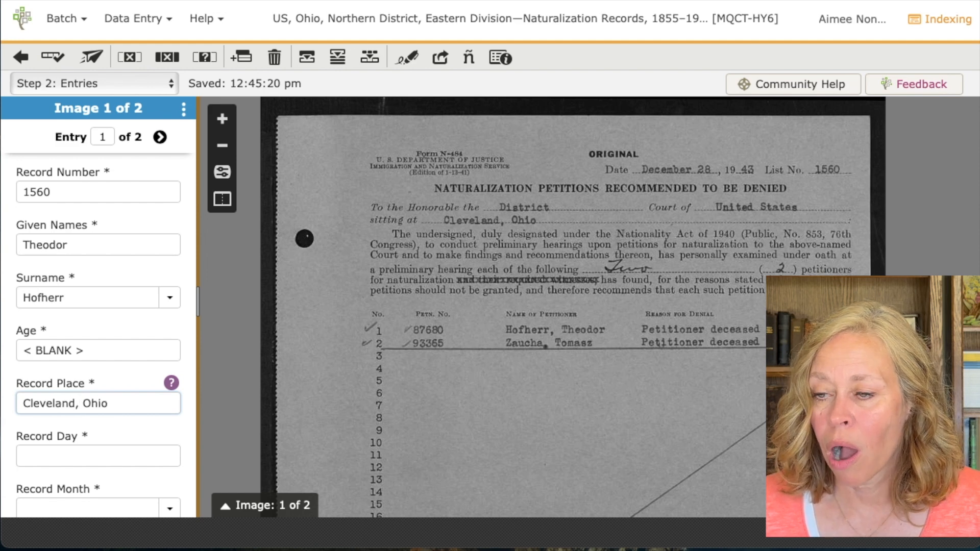
Read the field help for Record Place, including how to separate locality levels, and close it.
click(171, 382)
scroll(165, 161, down, 3)
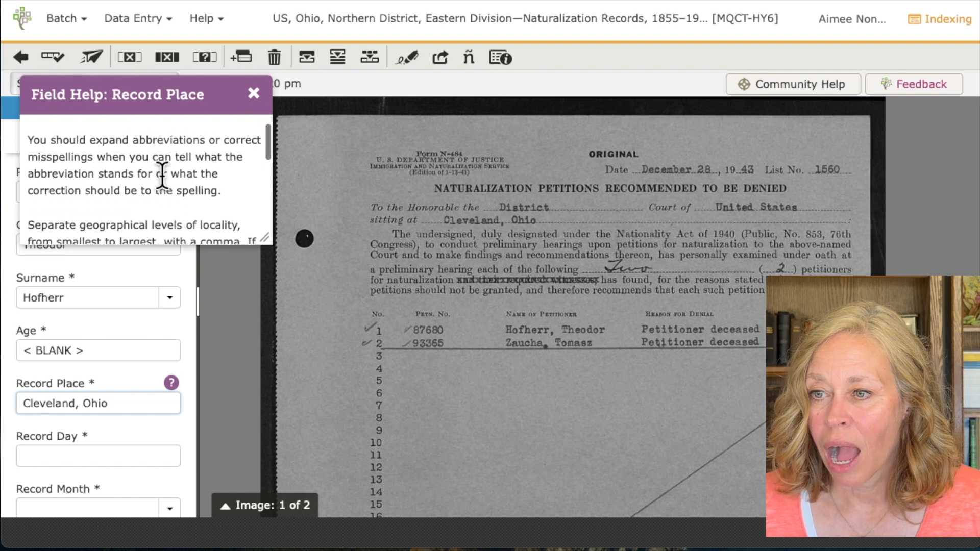
scroll(162, 175, down, 1)
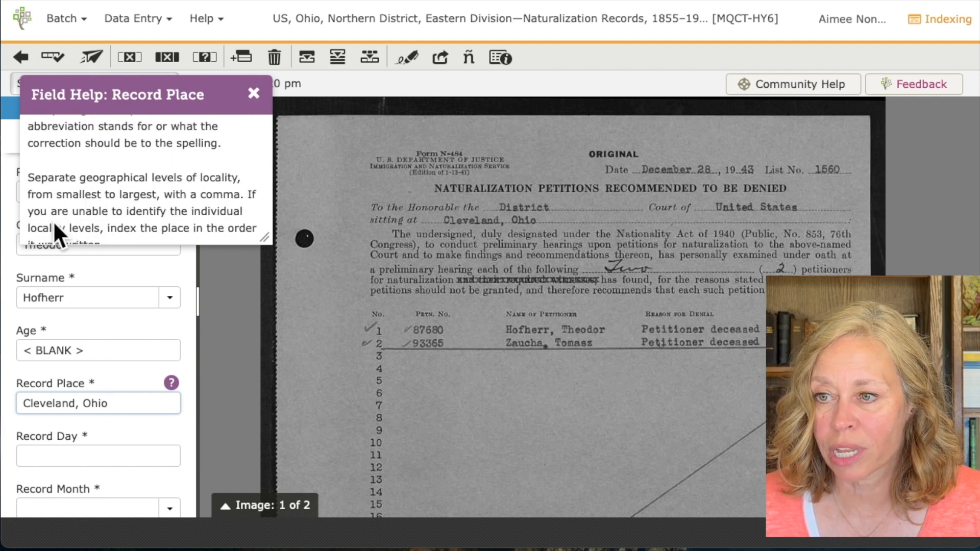
click(252, 95)
Mark the birthplace, birth date and all spouse fields of the first entry as blank.
scroll(98, 426, down, 7)
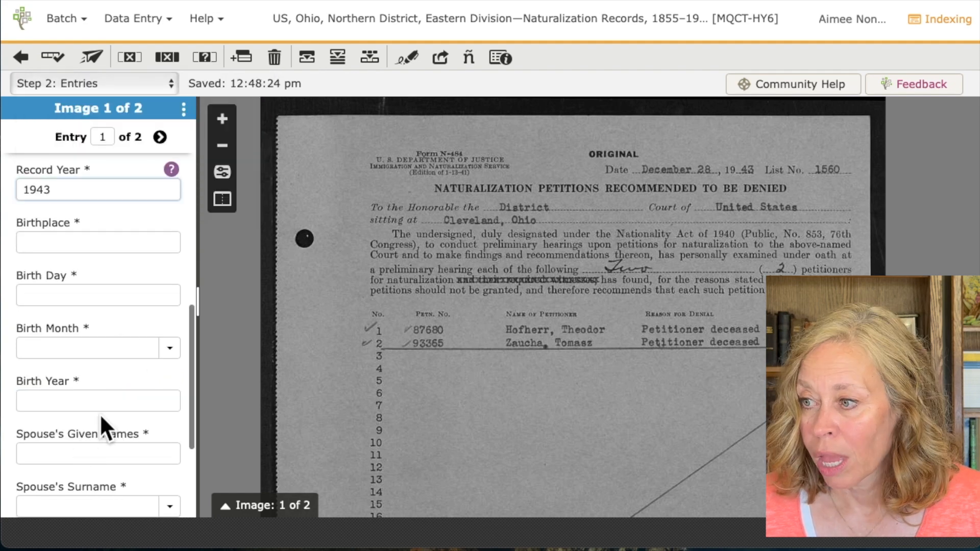
click(48, 241)
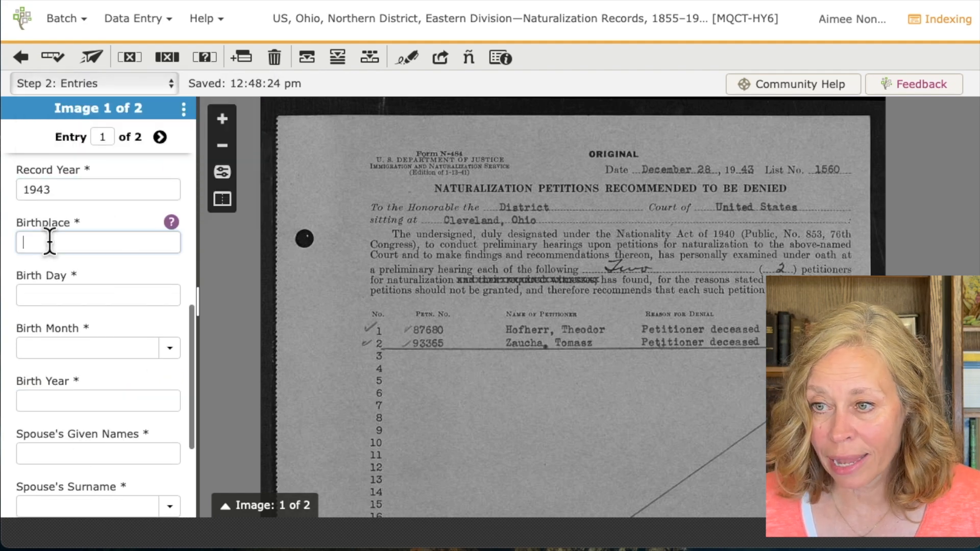
click(128, 57)
click(128, 57)
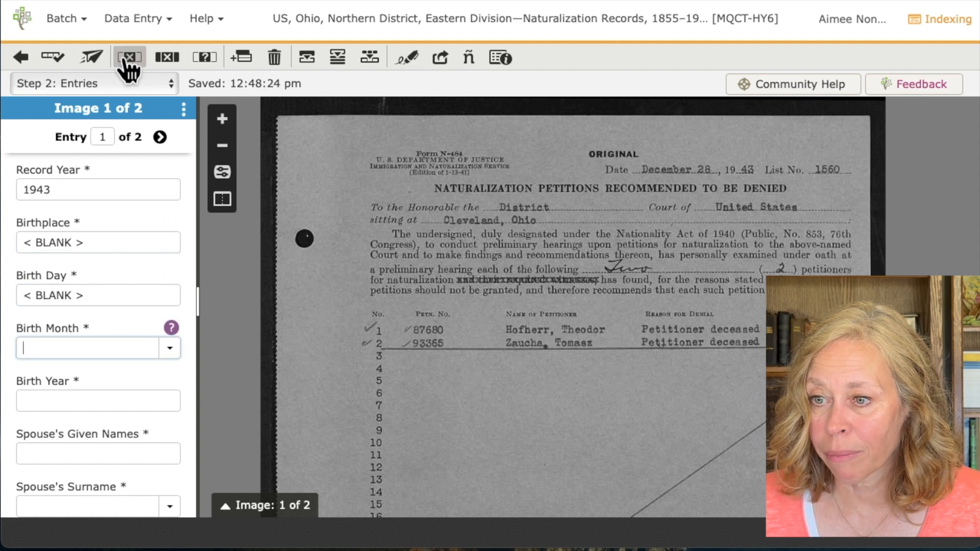
click(128, 58)
click(127, 57)
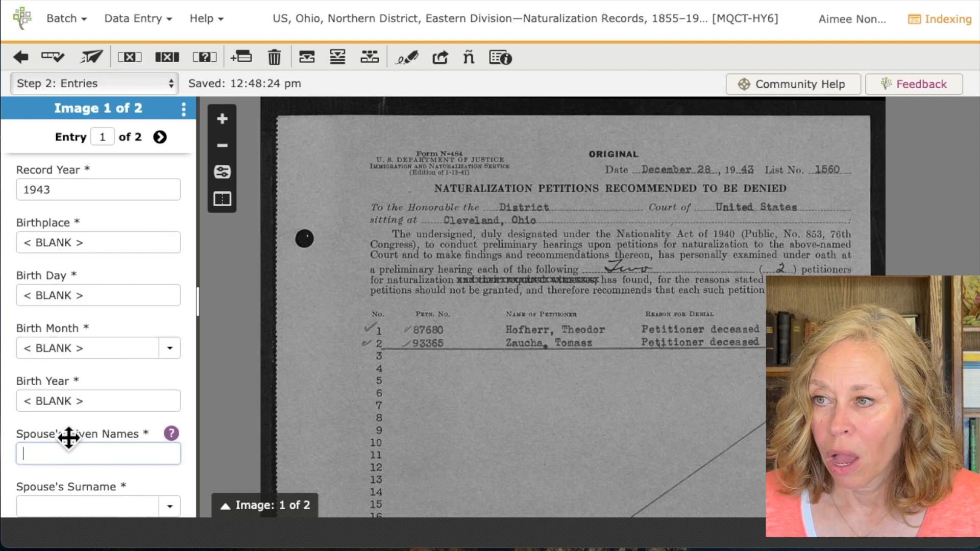
click(127, 58)
click(127, 59)
click(127, 58)
click(127, 59)
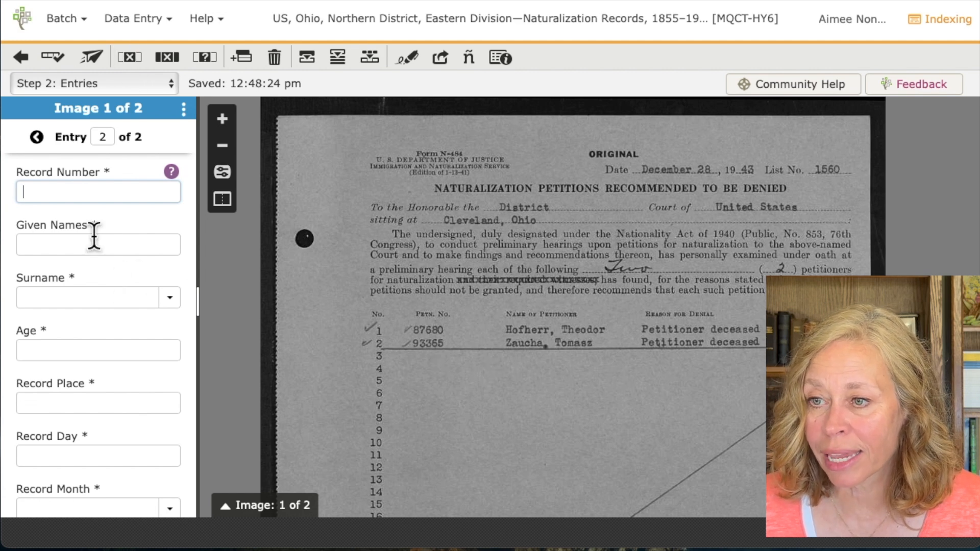
Fill the second entry with the second petitioner's given name and surname, copying record number 1560 and the blank age from the previous entry.
click(313, 59)
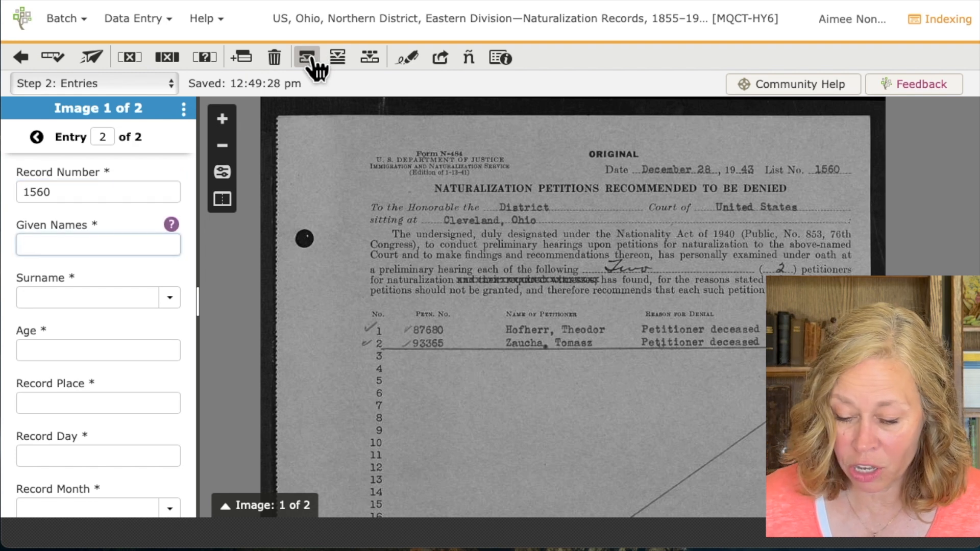
text(Tom)
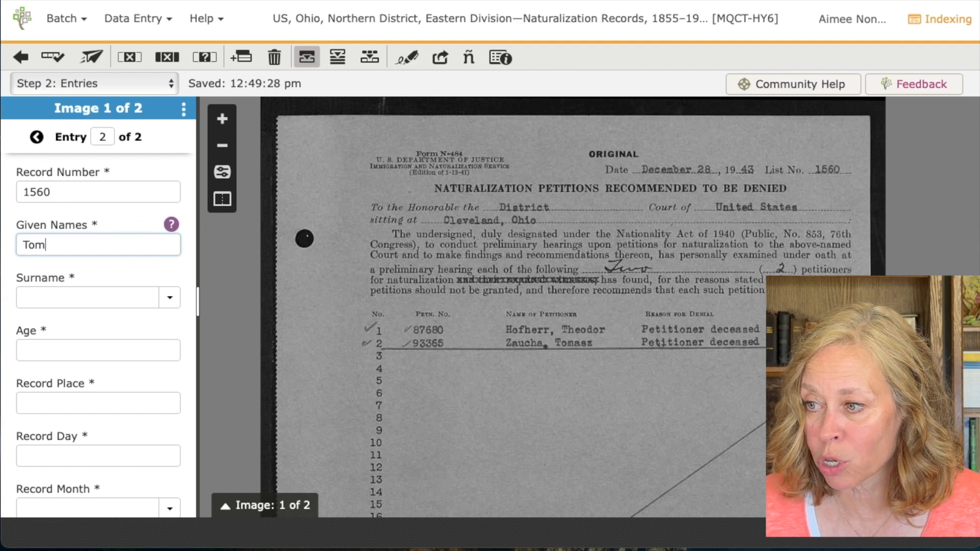
text(a)
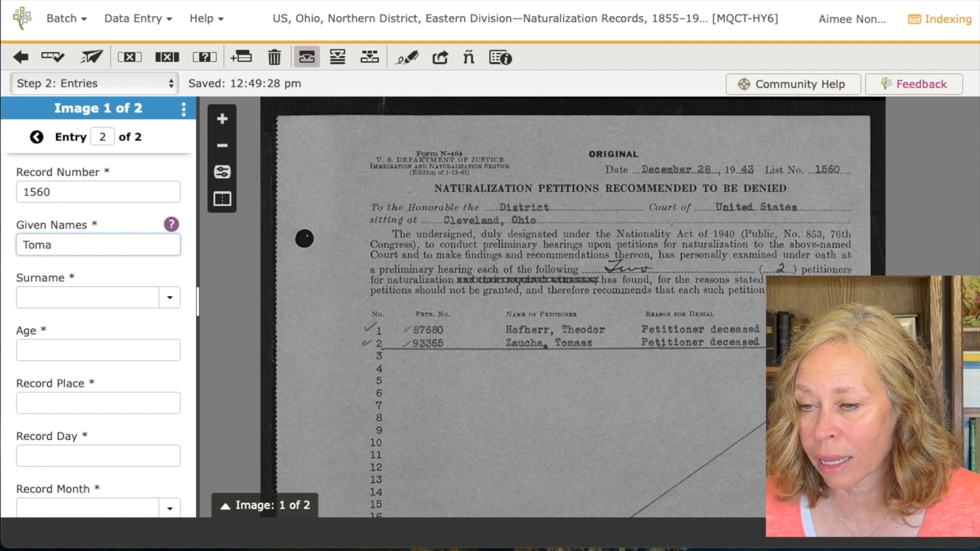
text(sz)
key(Tab)
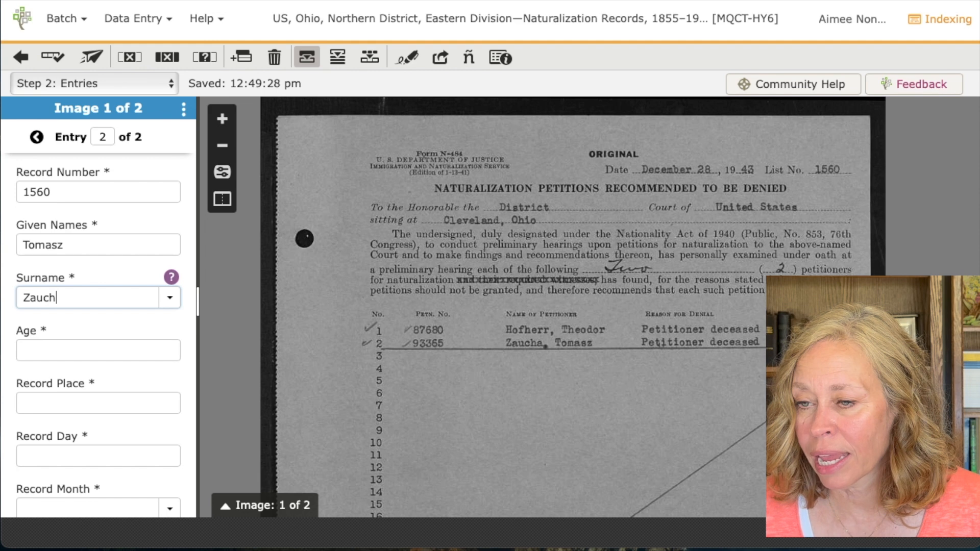
key(Tab)
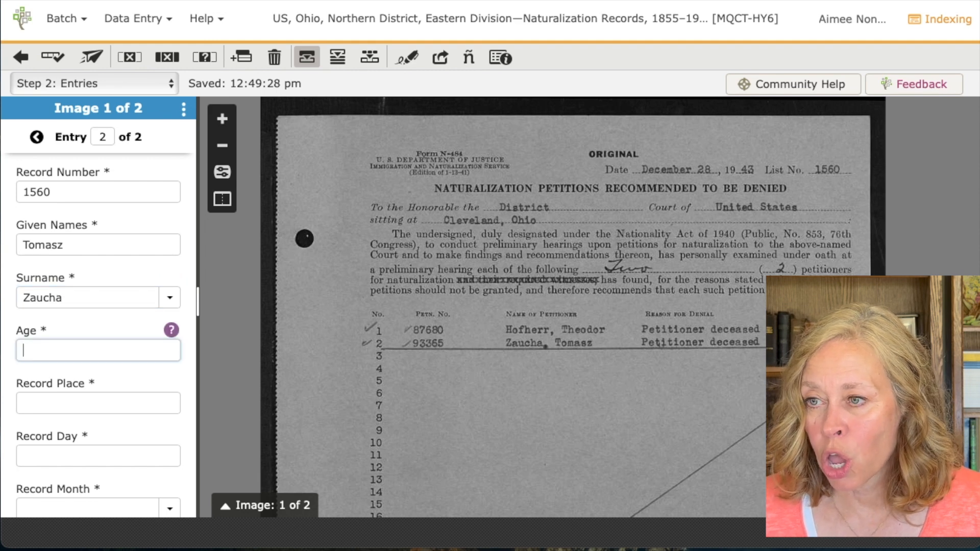
click(311, 60)
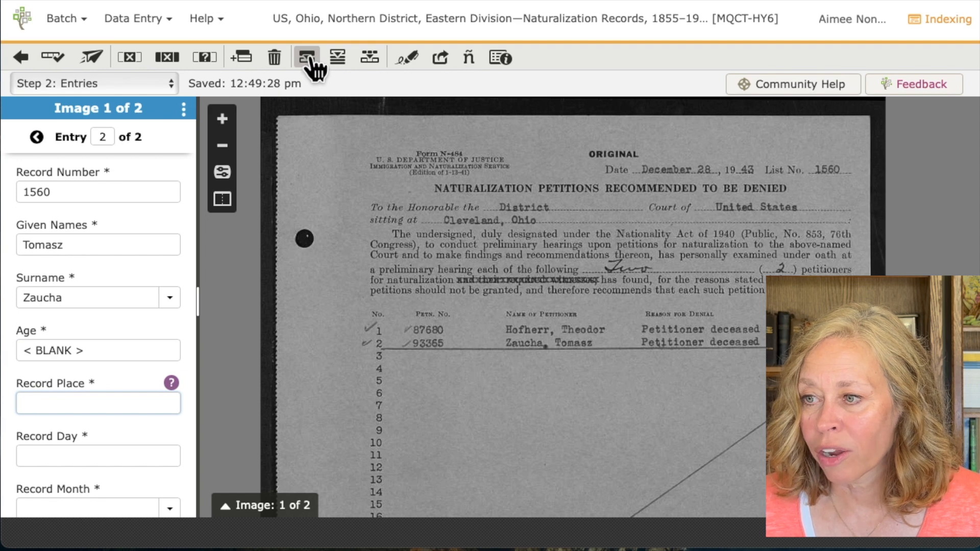
Copy the record place Cleveland, Ohio and the record date 28 Dec 1943 from the previous entry into the second entry.
click(311, 61)
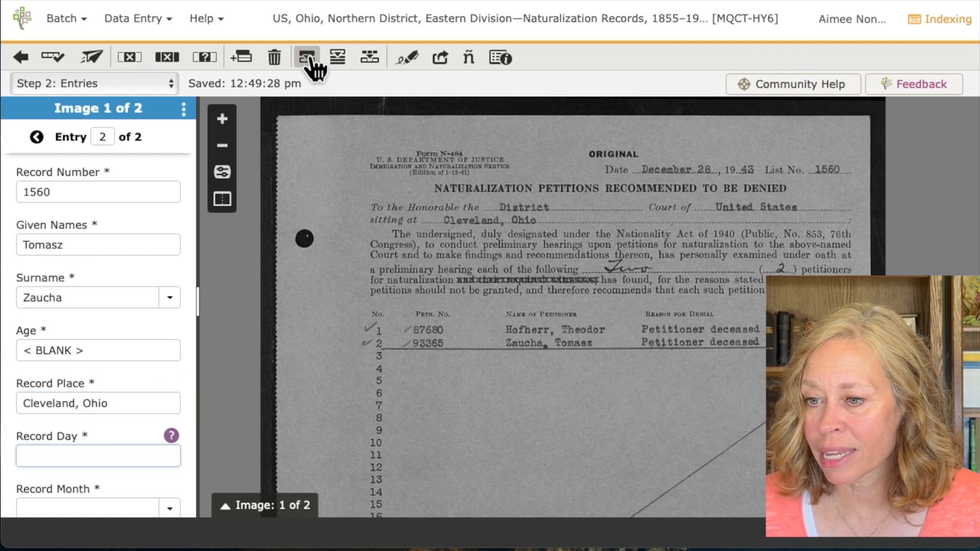
click(311, 60)
click(311, 60)
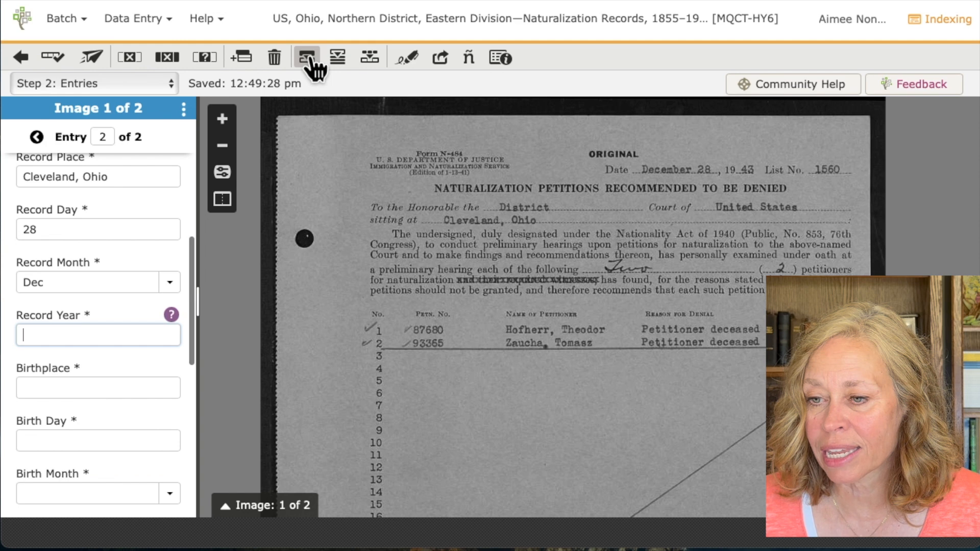
click(310, 61)
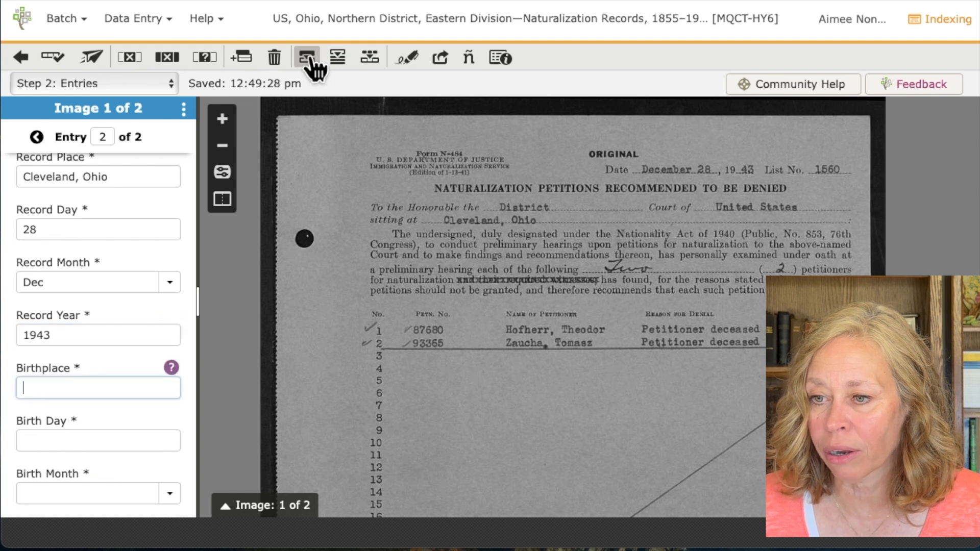
Copy the blank birth and spouse values from the previous entry into the second entry, and proceed to the next image.
click(311, 60)
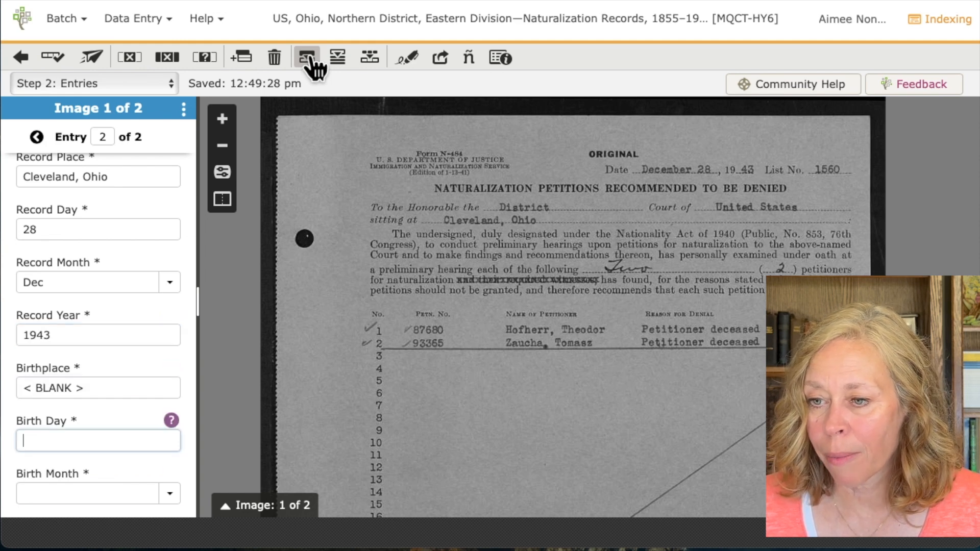
click(310, 60)
click(311, 60)
click(310, 60)
click(310, 60)
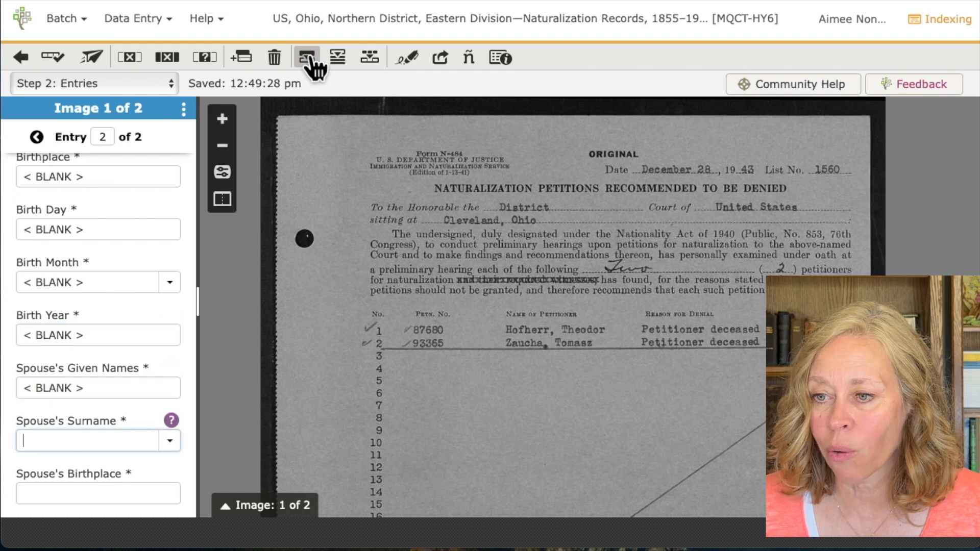
click(311, 60)
click(311, 60)
click(311, 60)
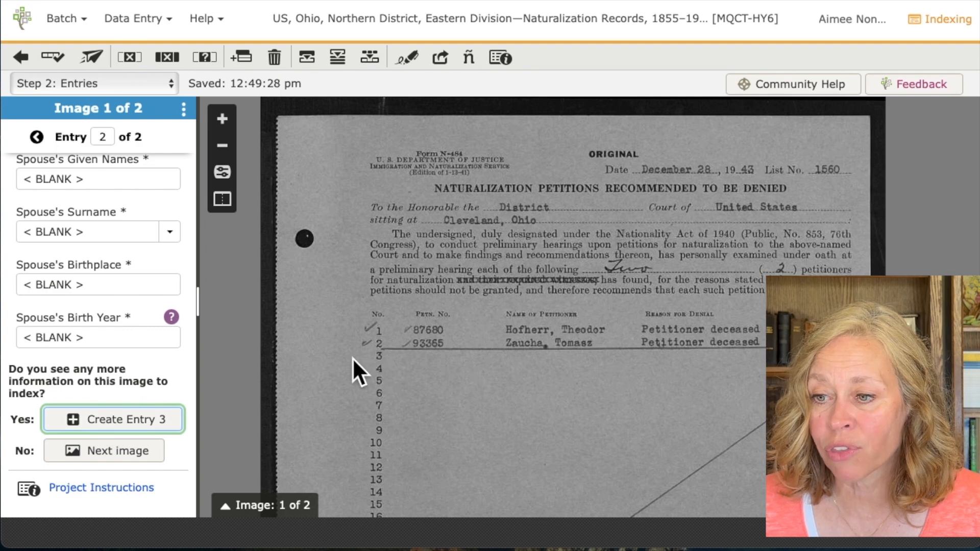
click(118, 454)
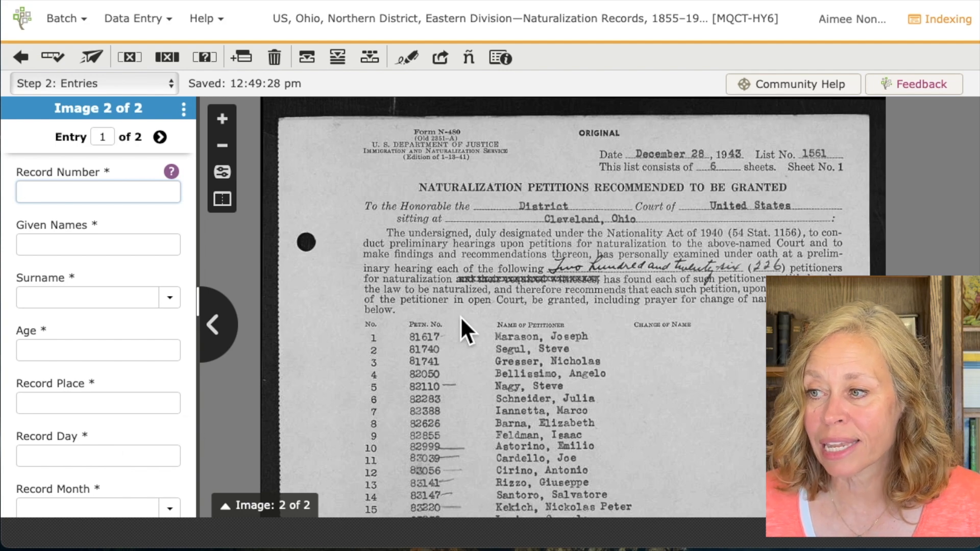
Look over the second image's petitioner list, and enter record number 1561, the first petitioner's given name and surname, and a blank age.
scroll(469, 326, down, 3)
drag(502, 411, 496, 161)
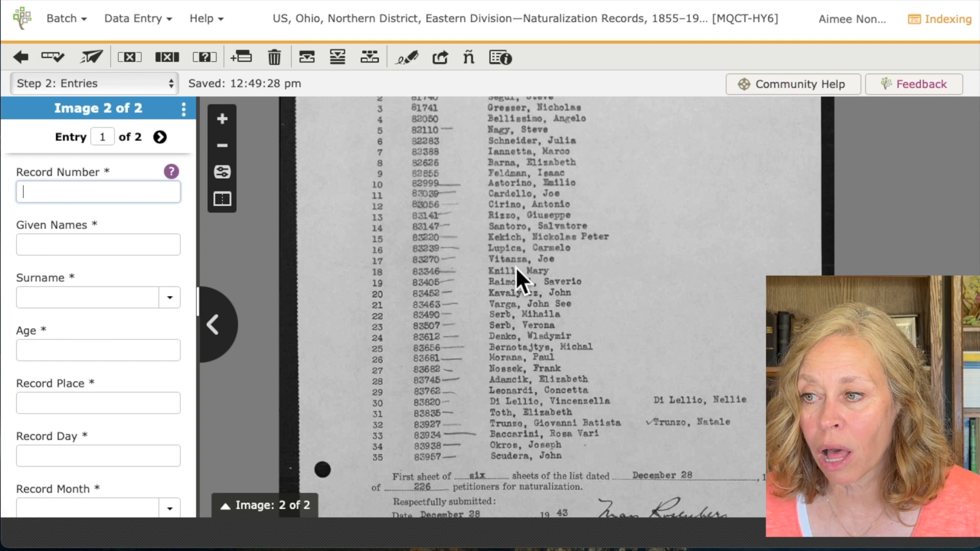
drag(511, 269, 526, 394)
drag(505, 260, 505, 345)
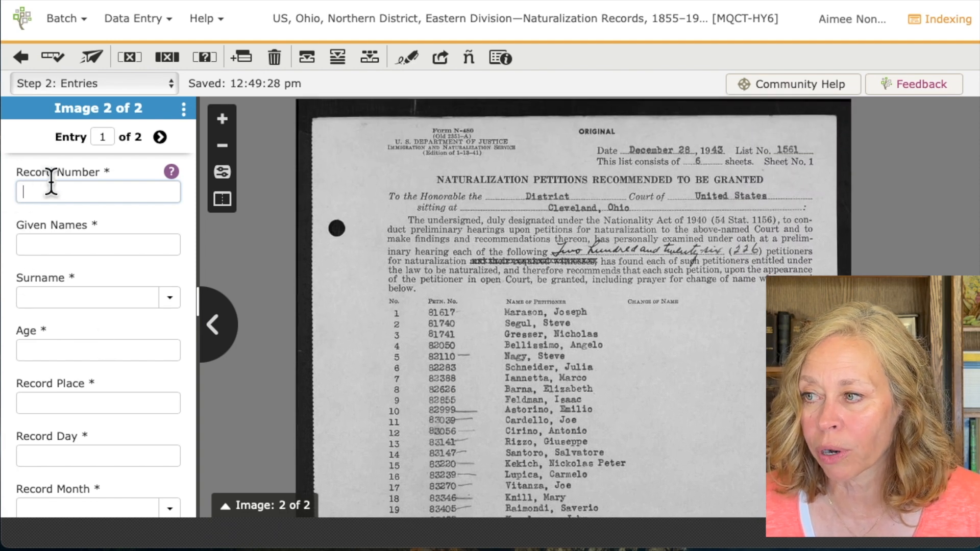
text(1561)
key(Tab)
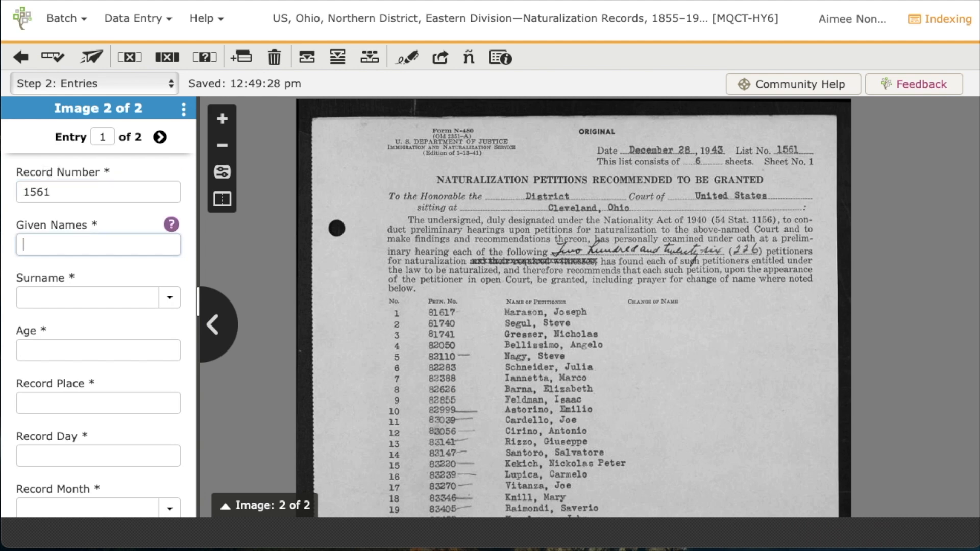
text(Joseph)
key(Tab)
text(Marason)
key(Tab)
key(ctrl+b)
key(Tab)
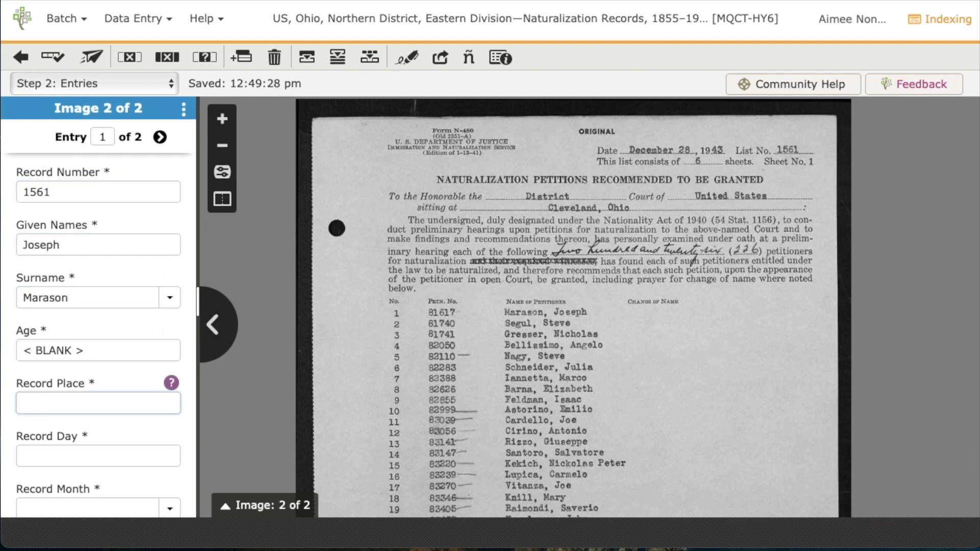
Enter record place Cleveland, Ohio and record date 28 Dec 1943 in the second image's first entry.
text(Cleveland, Ohio)
key(Tab)
text(28)
key(Tab)
text(Dec)
key(Tab)
text(1943)
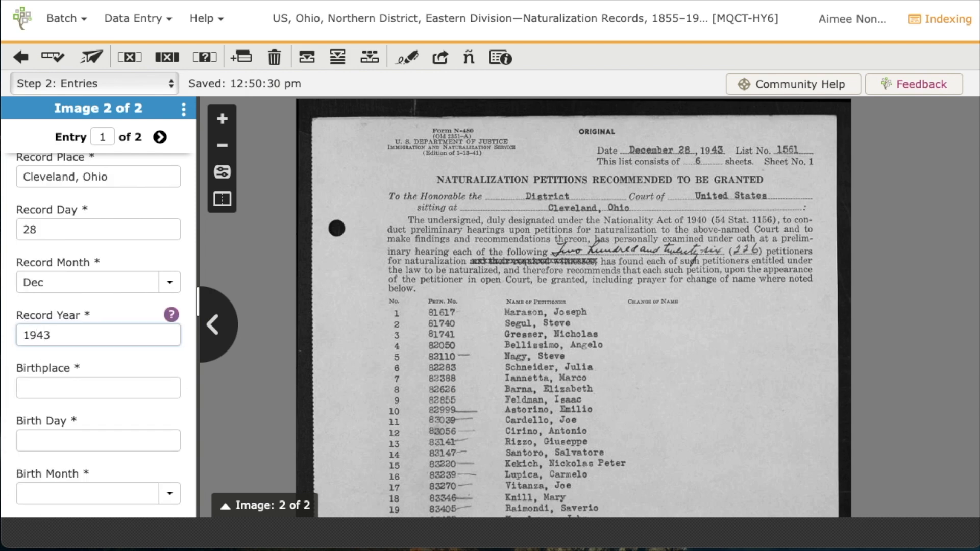
Look through the second image's list of petitioners down to the last line with the third entry open.
scroll(100, 253, up, 1)
scroll(100, 252, up, 5)
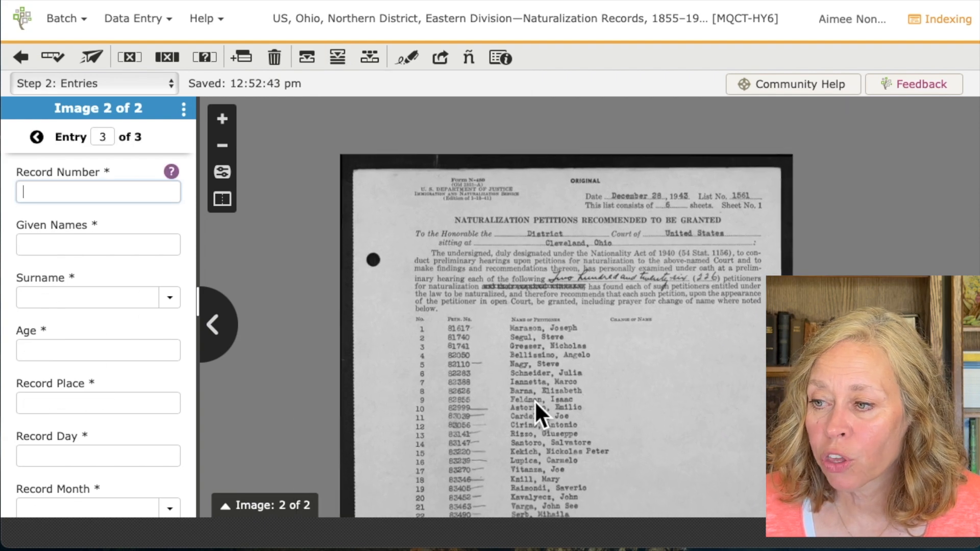
scroll(534, 400, up, 3)
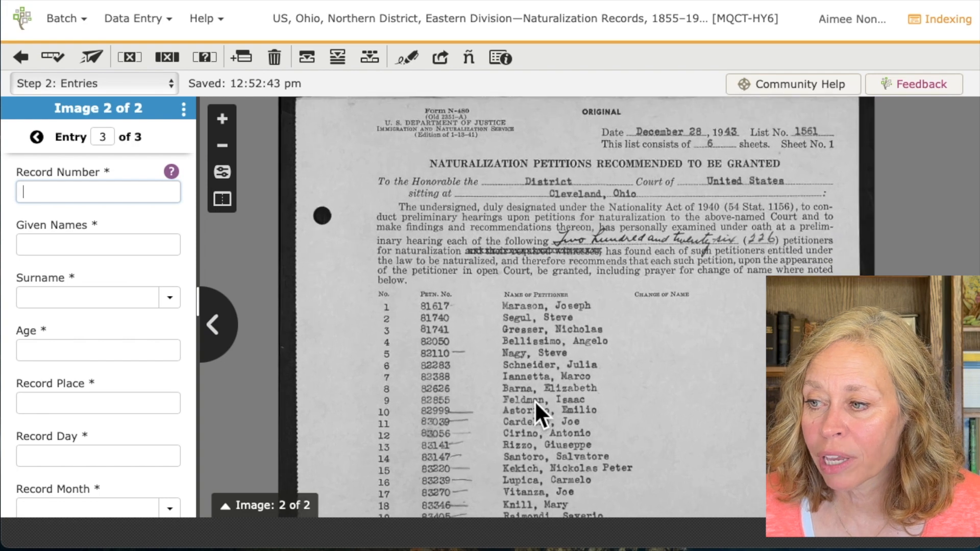
drag(535, 400, 537, 197)
drag(500, 378, 500, 344)
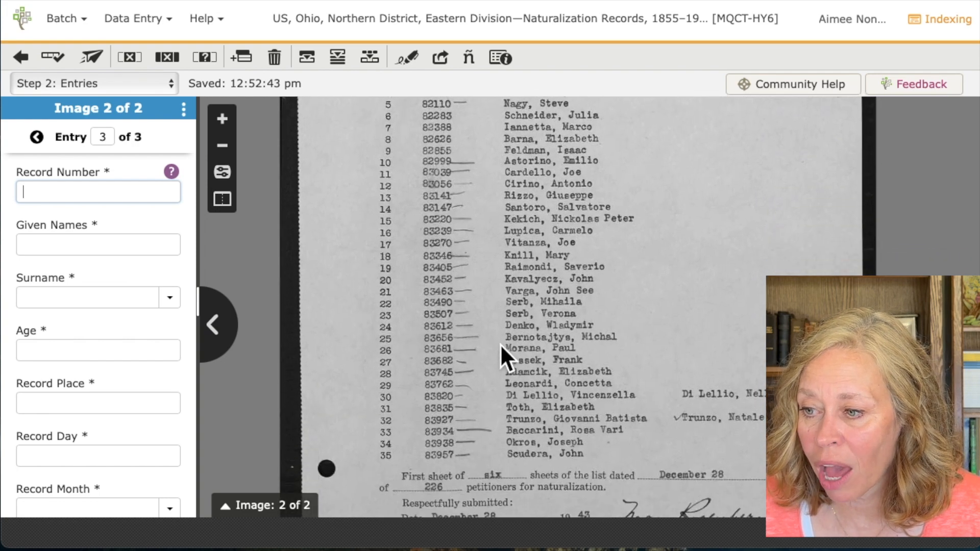
Create additional entries for the second image until there are 35, one for each petitioner line on the sheet.
scroll(120, 376, down, 10)
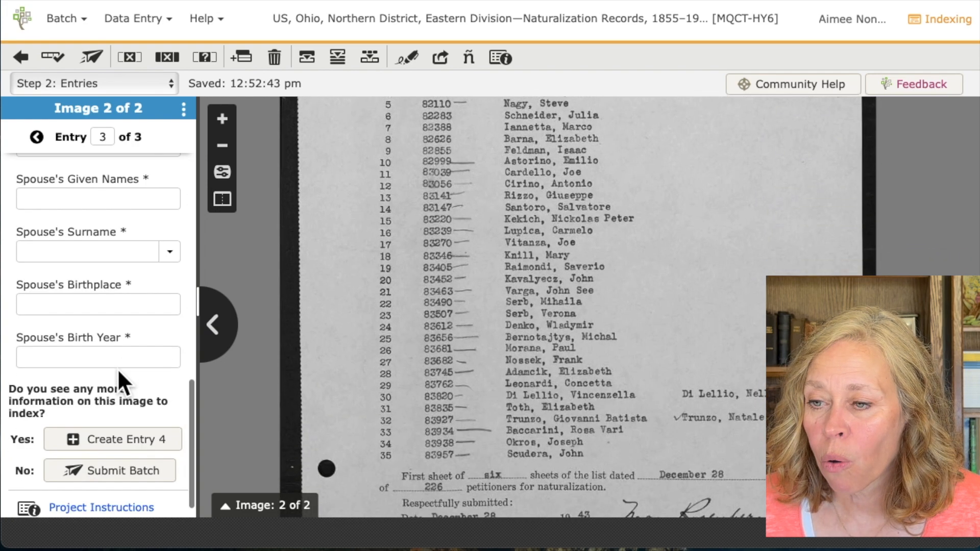
click(117, 426)
scroll(117, 428, down, 10)
click(118, 428)
scroll(106, 416, down, 10)
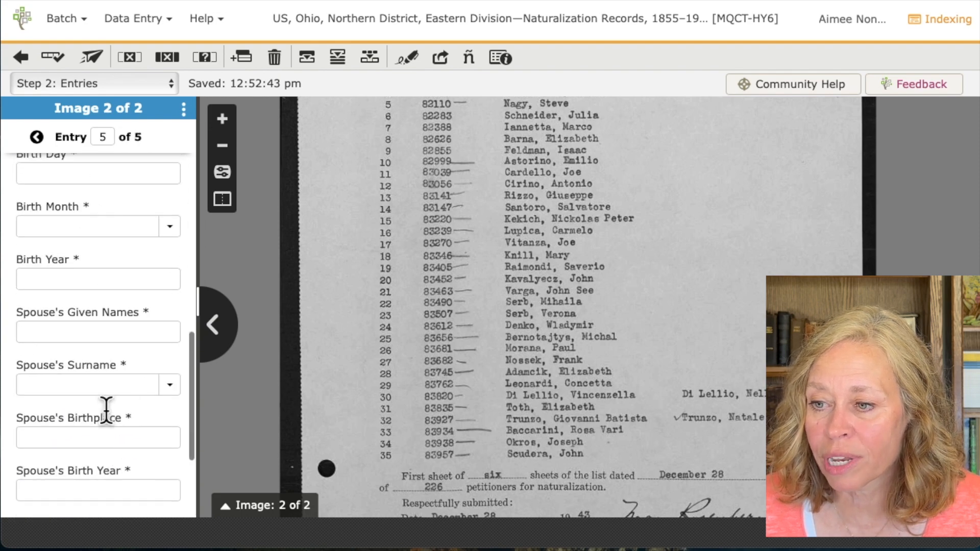
click(105, 427)
scroll(99, 418, down, 10)
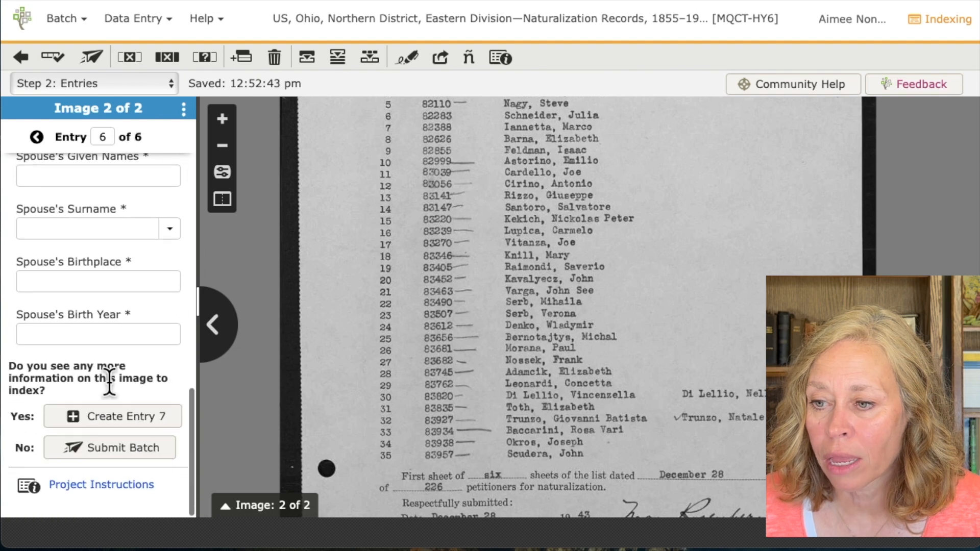
click(108, 426)
scroll(107, 421, down, 10)
click(109, 420)
scroll(112, 418, down, 10)
click(111, 415)
scroll(113, 425, down, 10)
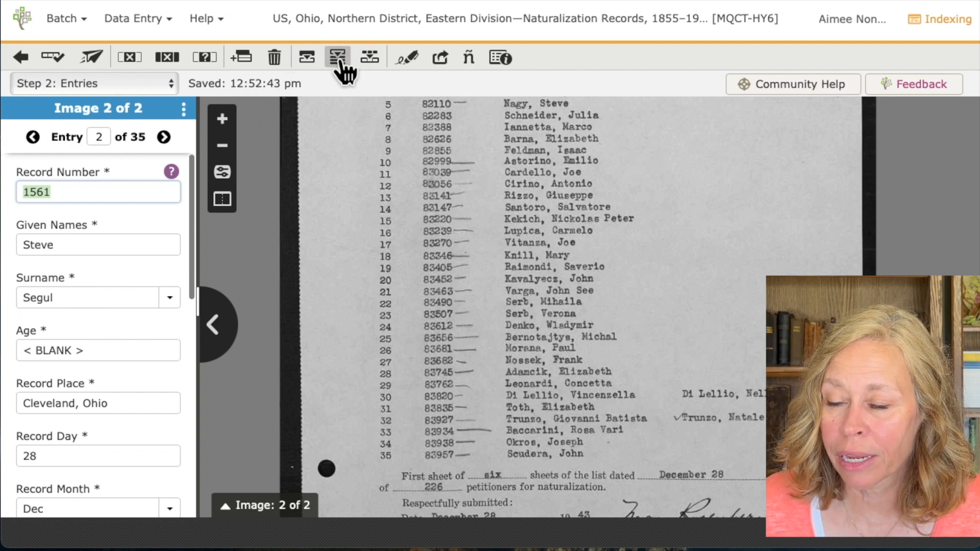
Check the second entry's age, record place and record date fields against the values carried over from the first entry.
click(69, 351)
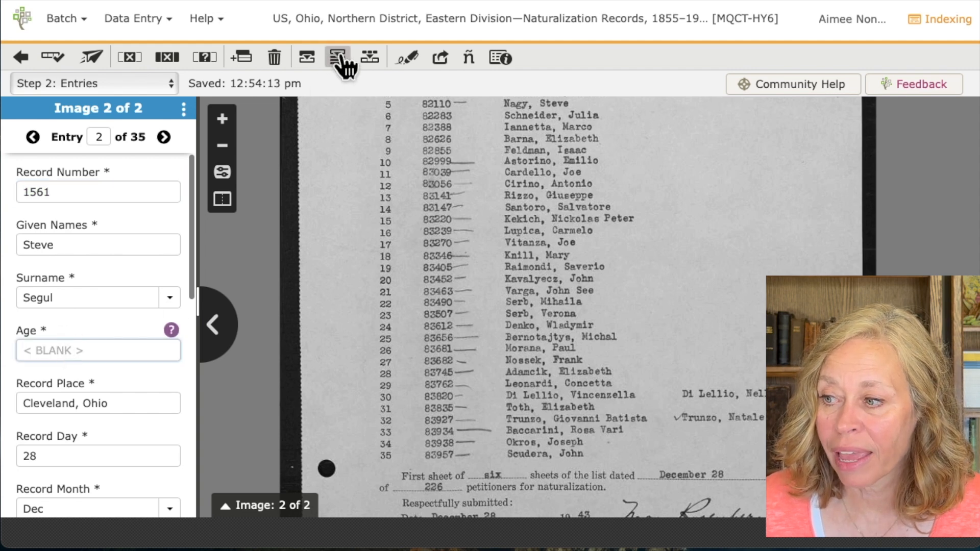
scroll(124, 435, down, 5)
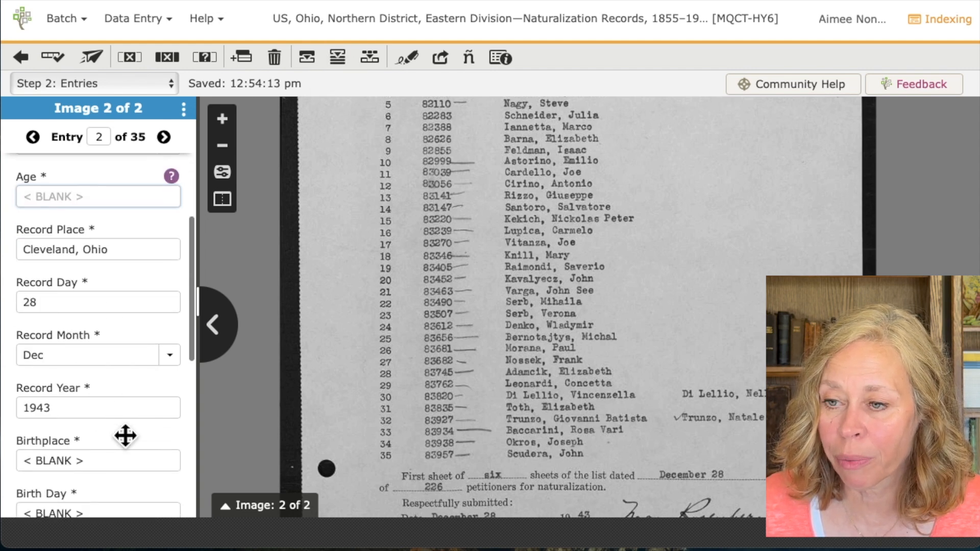
scroll(119, 408, up, 4)
scroll(117, 411, down, 2)
click(118, 312)
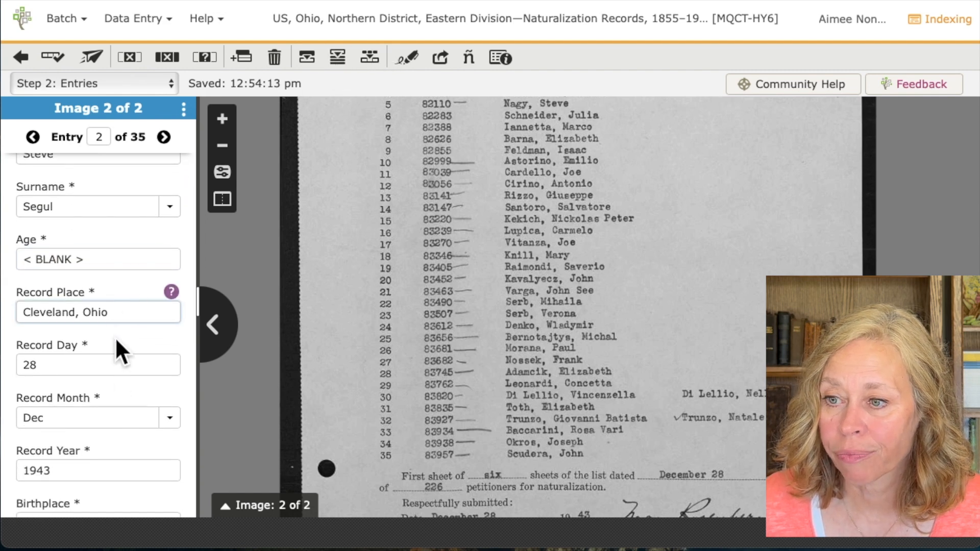
click(86, 369)
scroll(109, 291, up, 2)
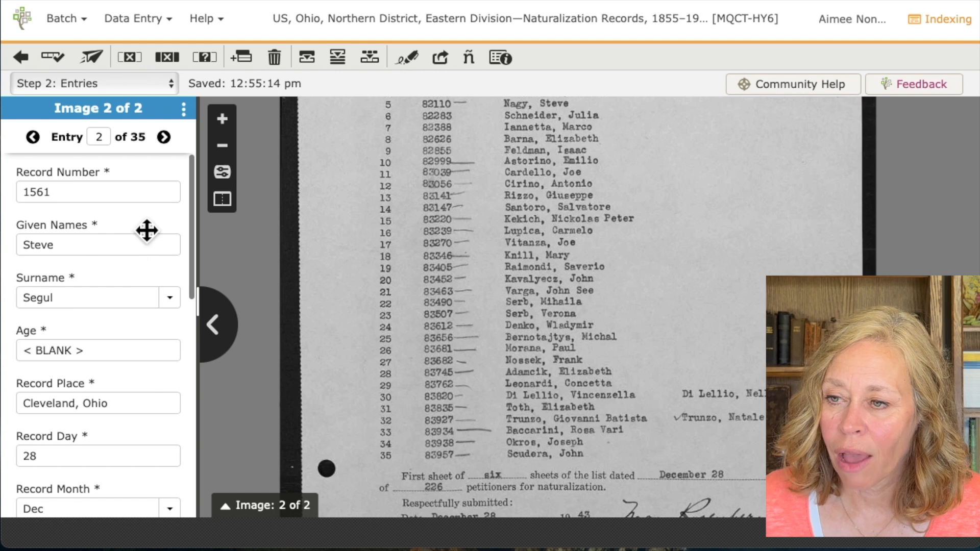
Go to entry 35 and check its fields from record number down to the birth and spouse details.
click(98, 136)
text(3)
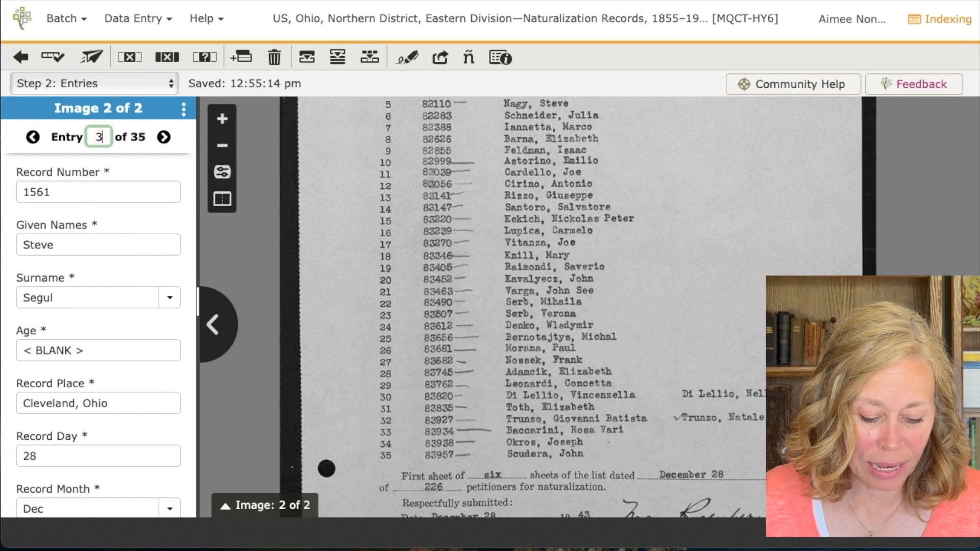
text(5)
key(Return)
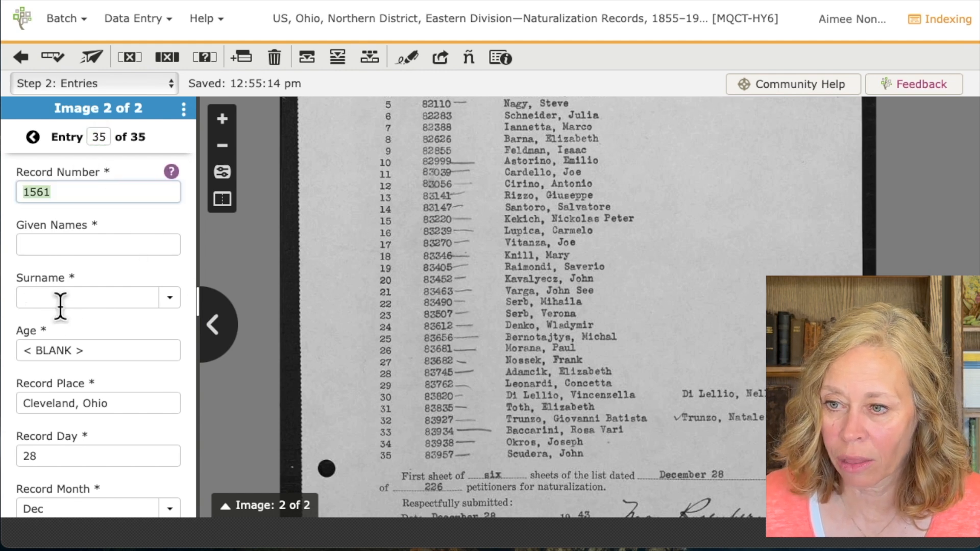
scroll(108, 431, down, 5)
scroll(129, 444, down, 6)
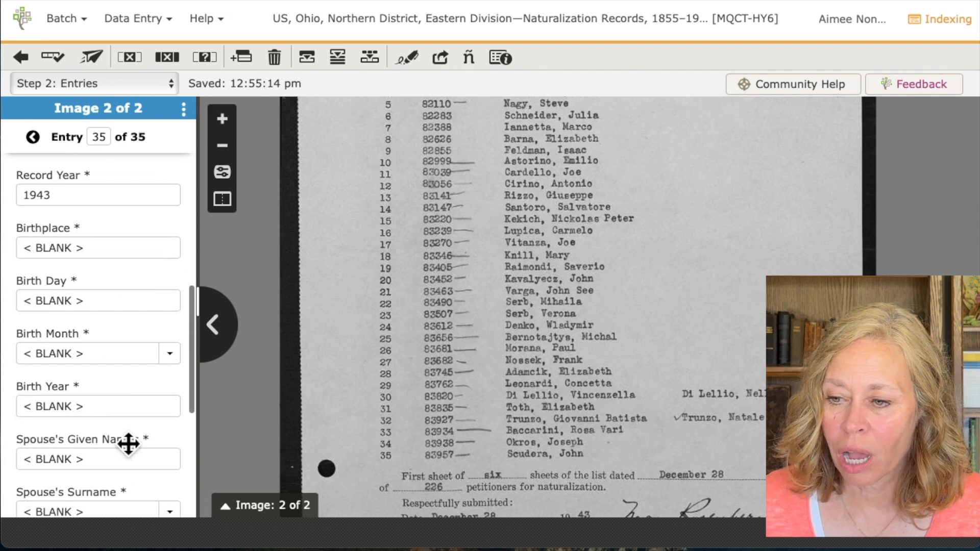
scroll(136, 455, up, 10)
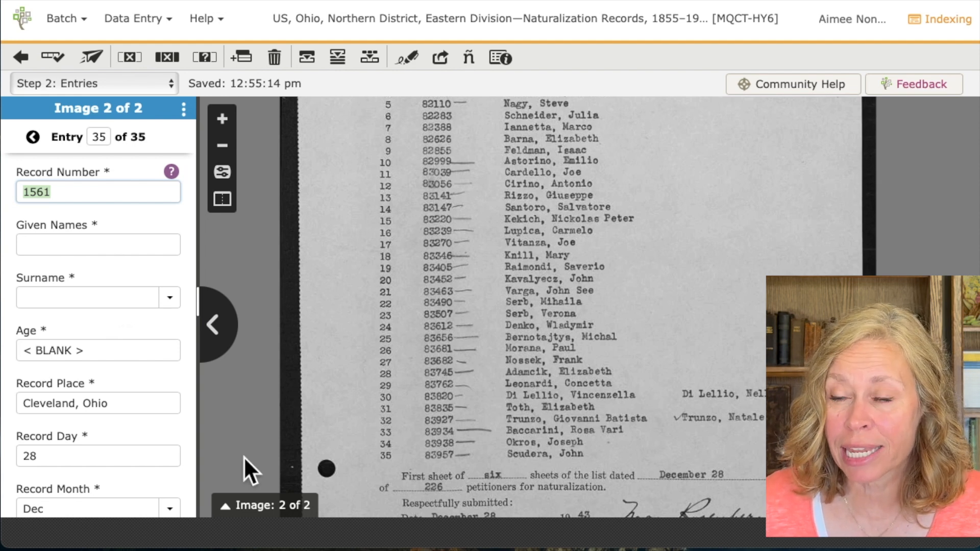
Leave the batch for My Batches, and in batch management select and deselect the Ohio naturalization batch to examine the return option.
click(16, 61)
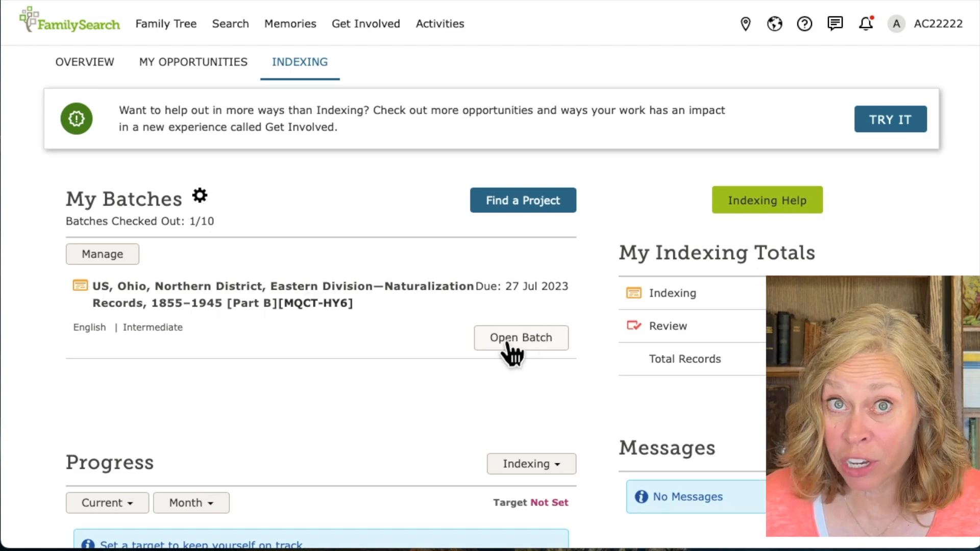
click(113, 259)
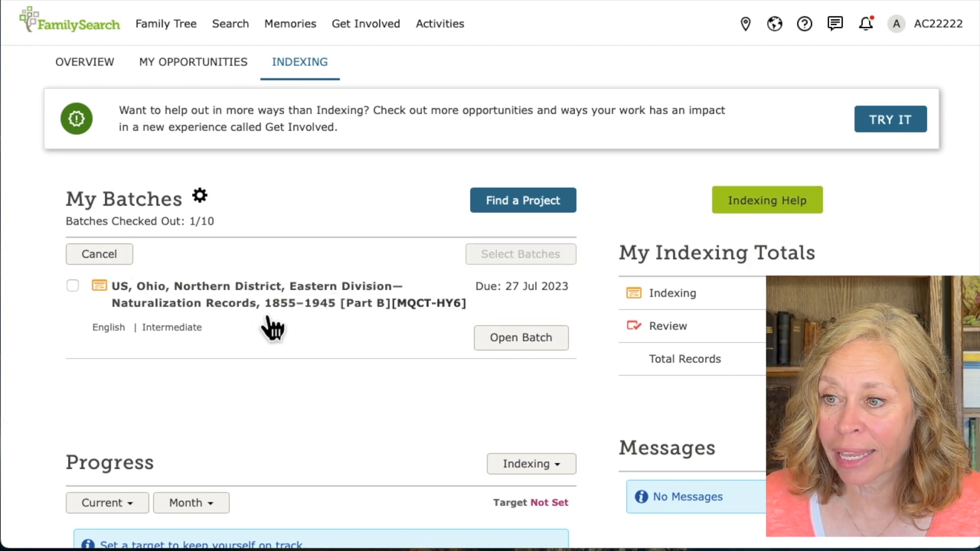
click(73, 286)
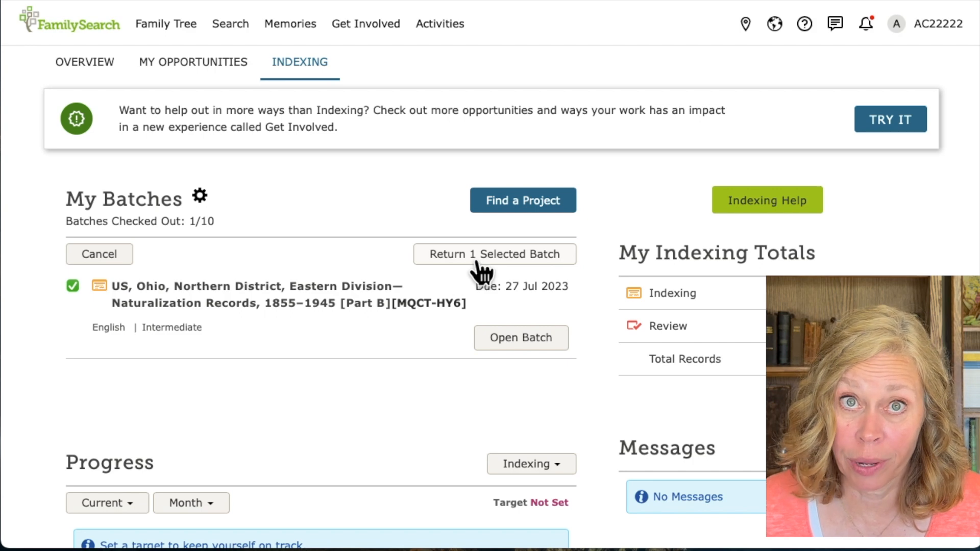
click(72, 286)
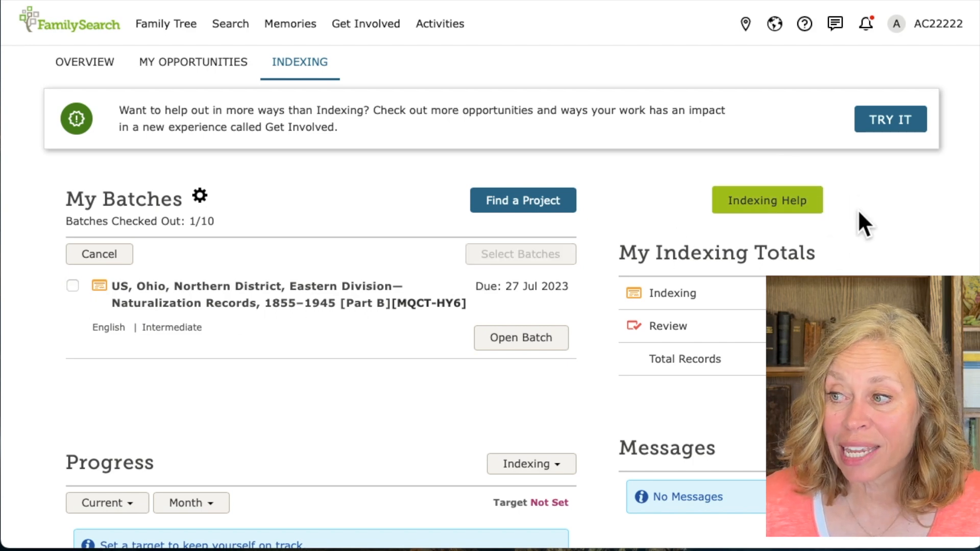
Open the Indexing Help page and look over its guided tour, articles, handwriting helps and community forum resources.
click(751, 208)
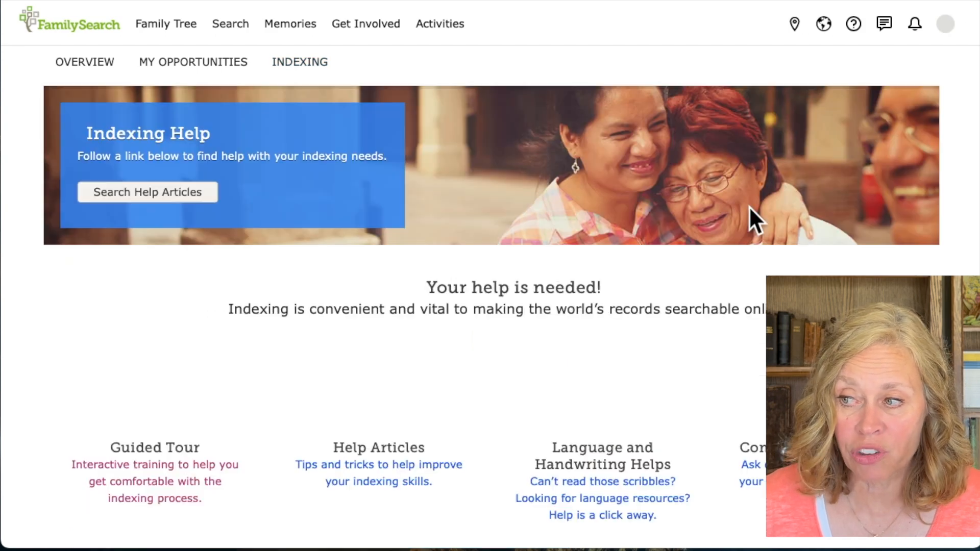
scroll(526, 416, down, 5)
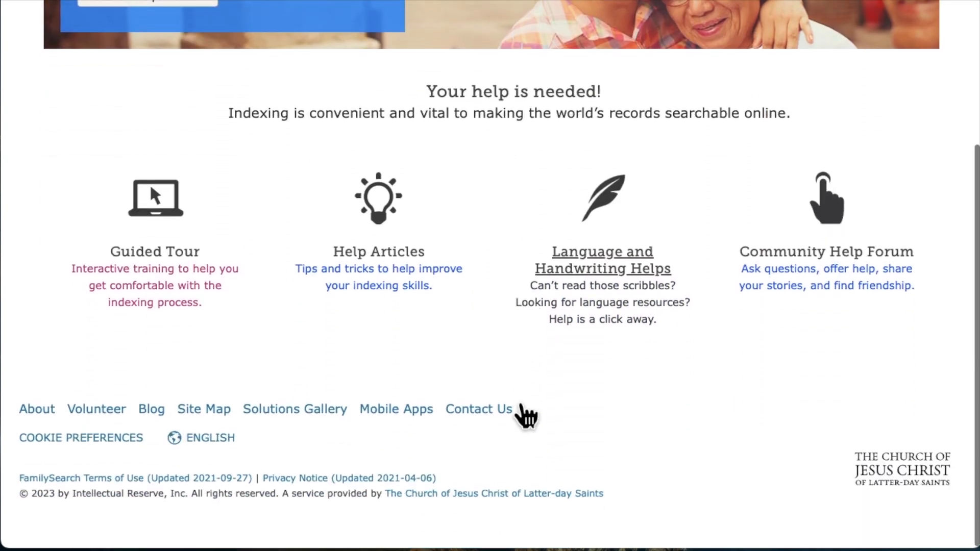